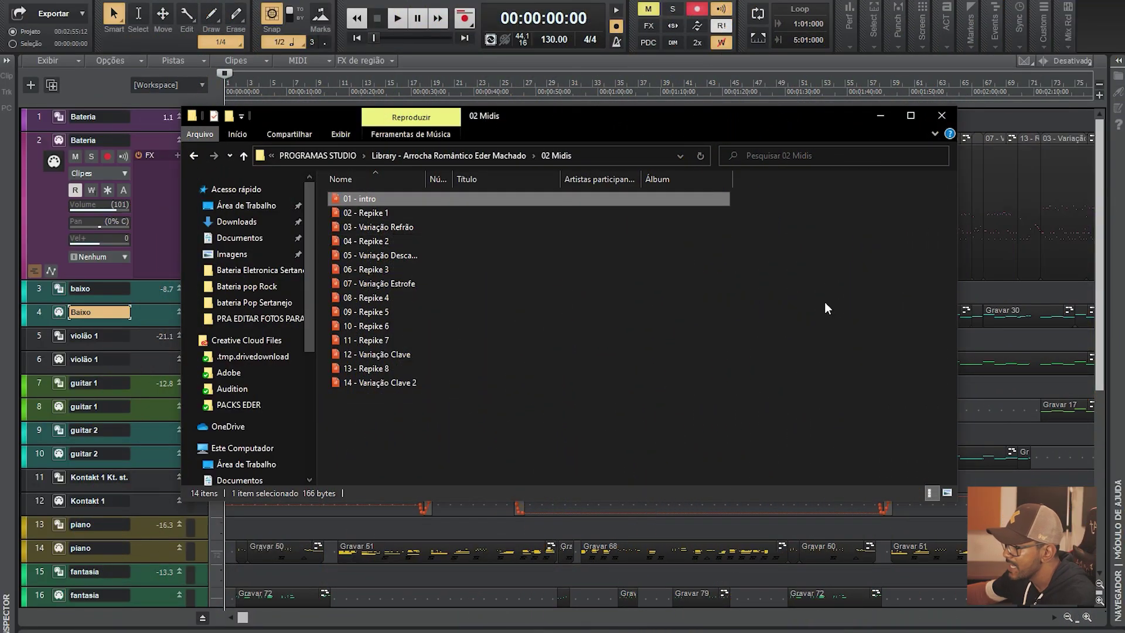
Step: Browse the MIDI files in the 02 Midis folder from 04 - Repike 2 to 14 - Variação Clave 2, and close the folder window
left_click(452, 241)
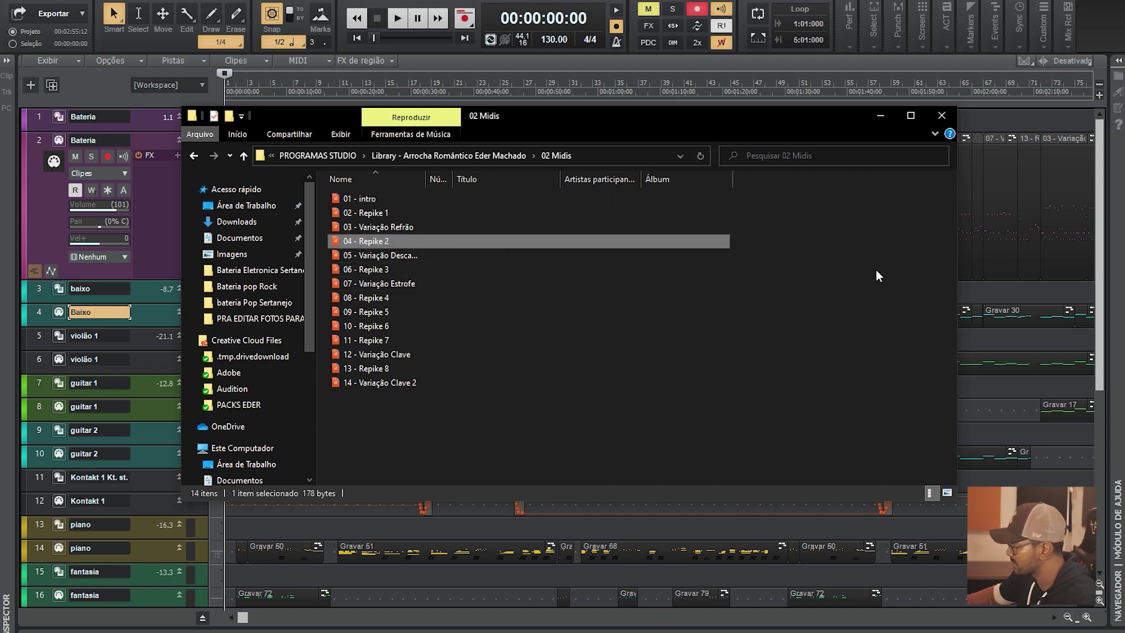
key("Down")
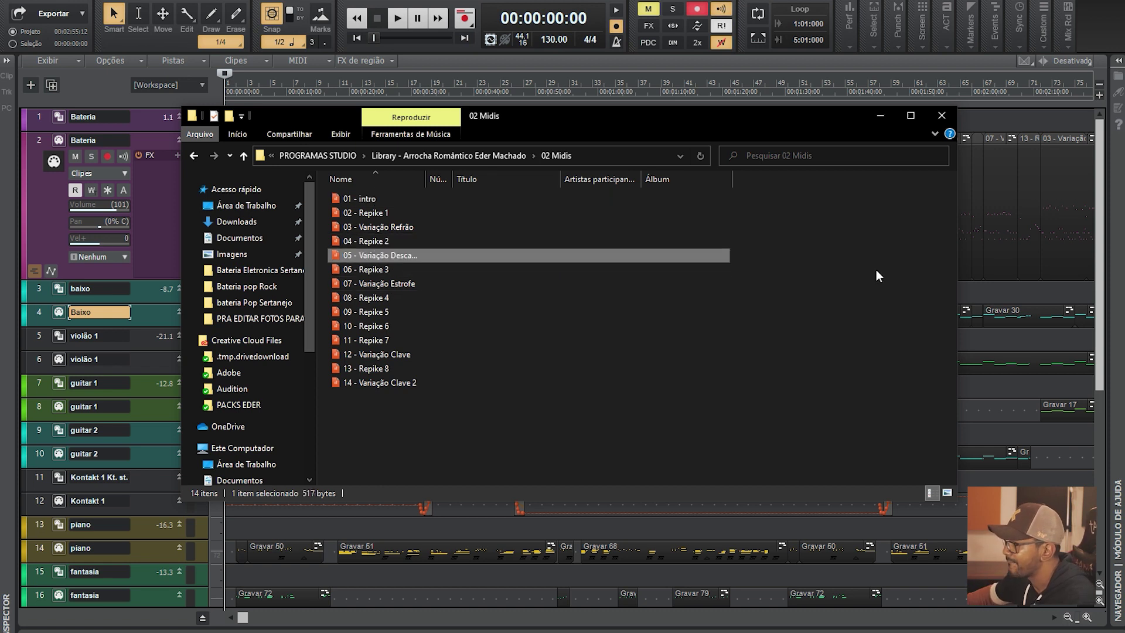
key("Down")
key("Down")
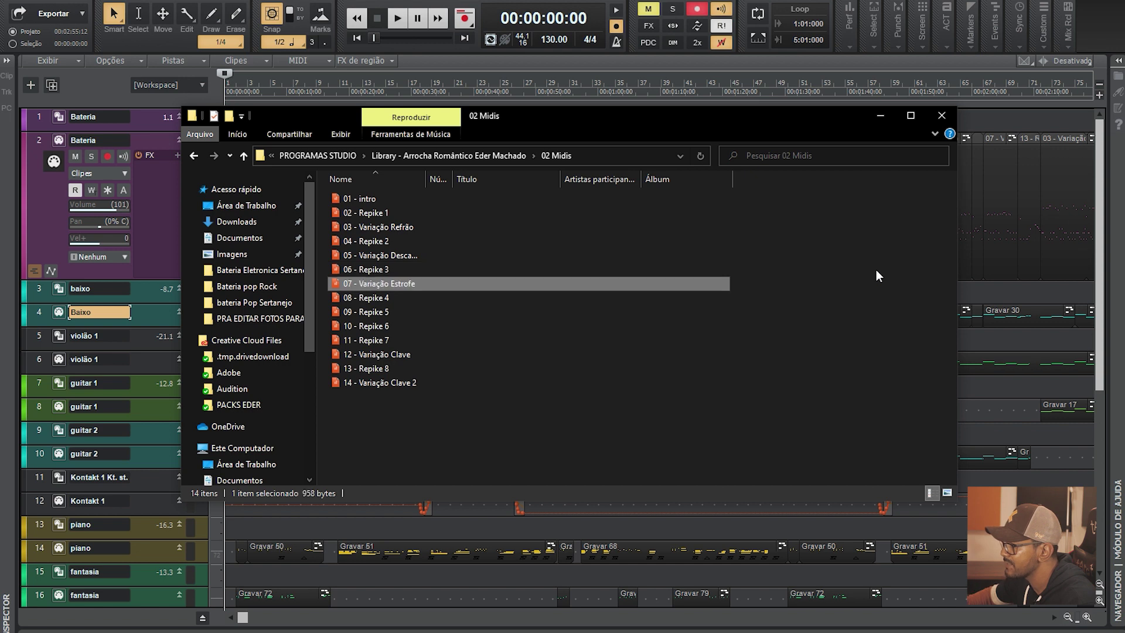
key("Down")
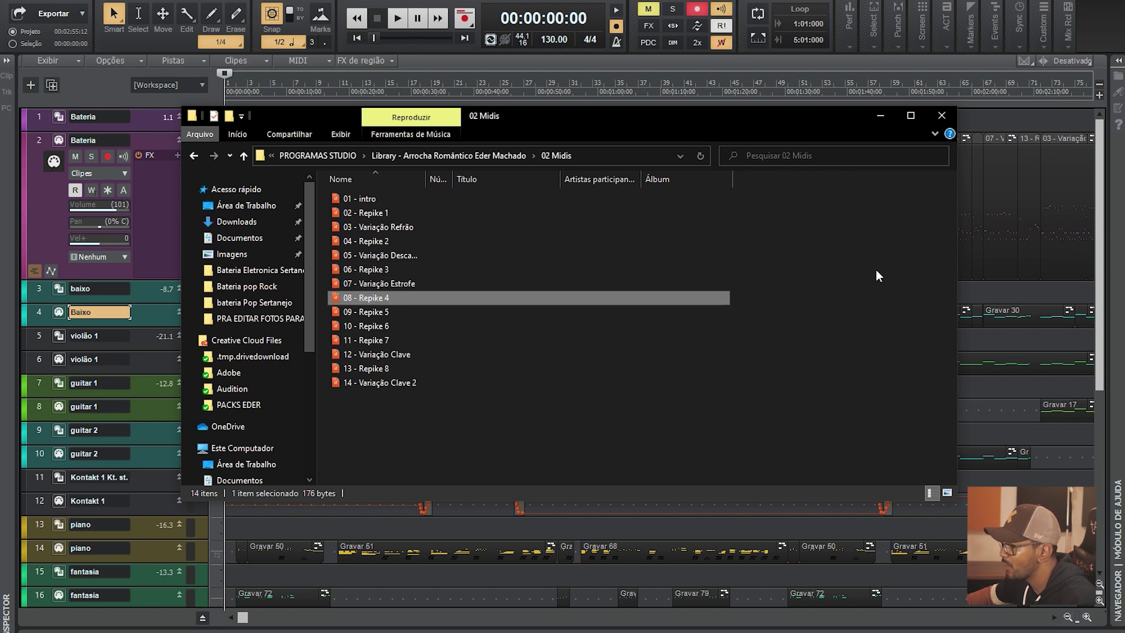
key("Down")
key("Down")
key("Down")
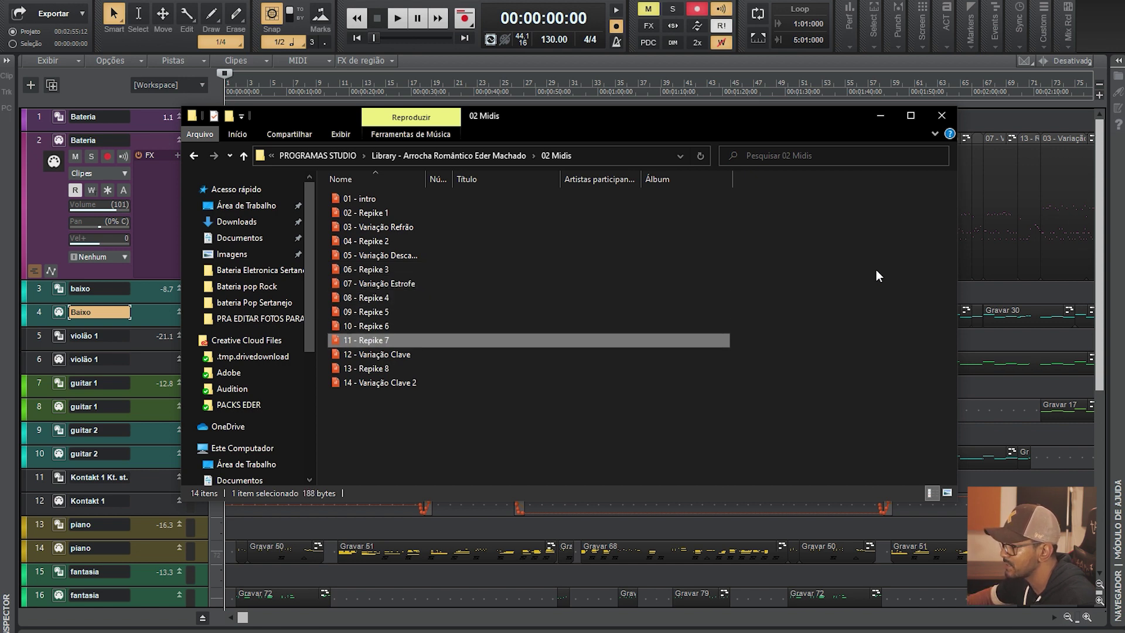
key("Down")
key("Down")
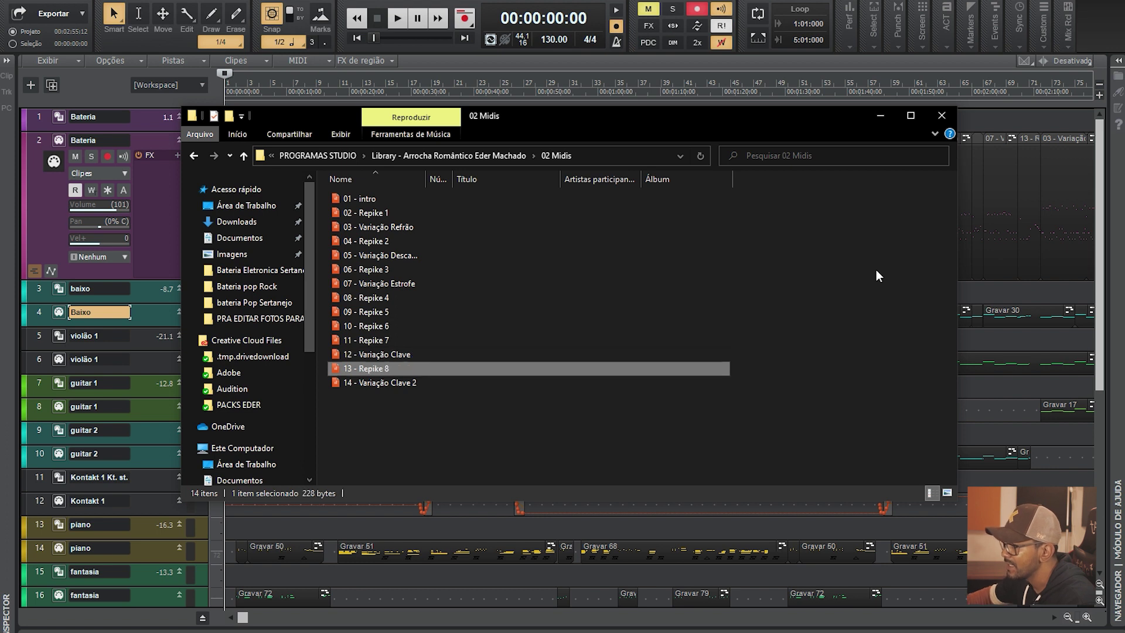
key("Down")
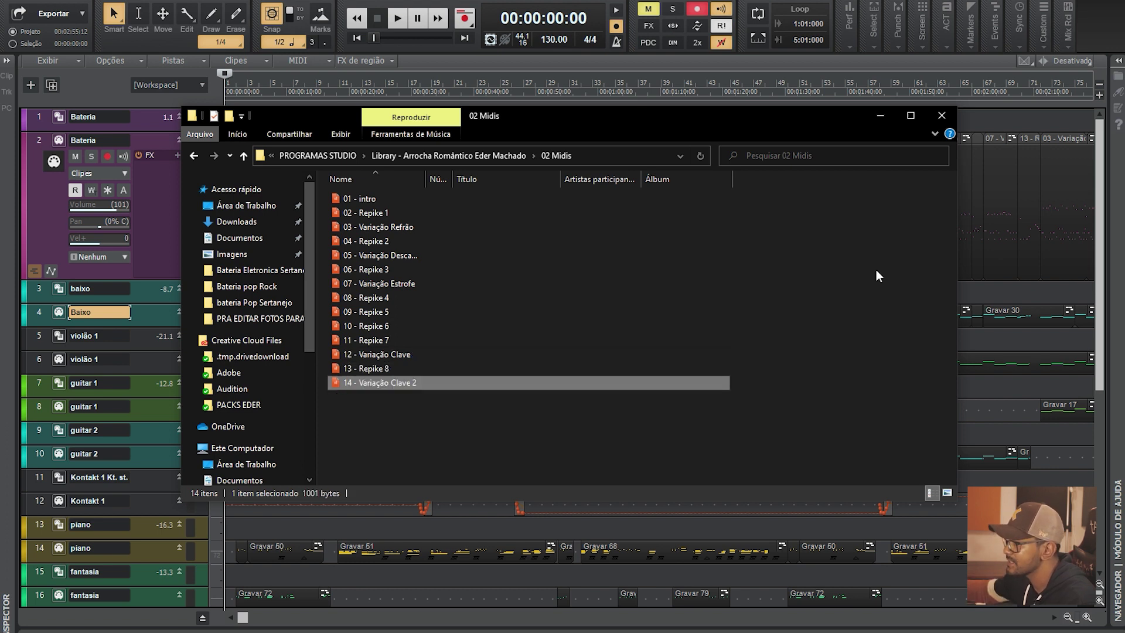
left_click(948, 117)
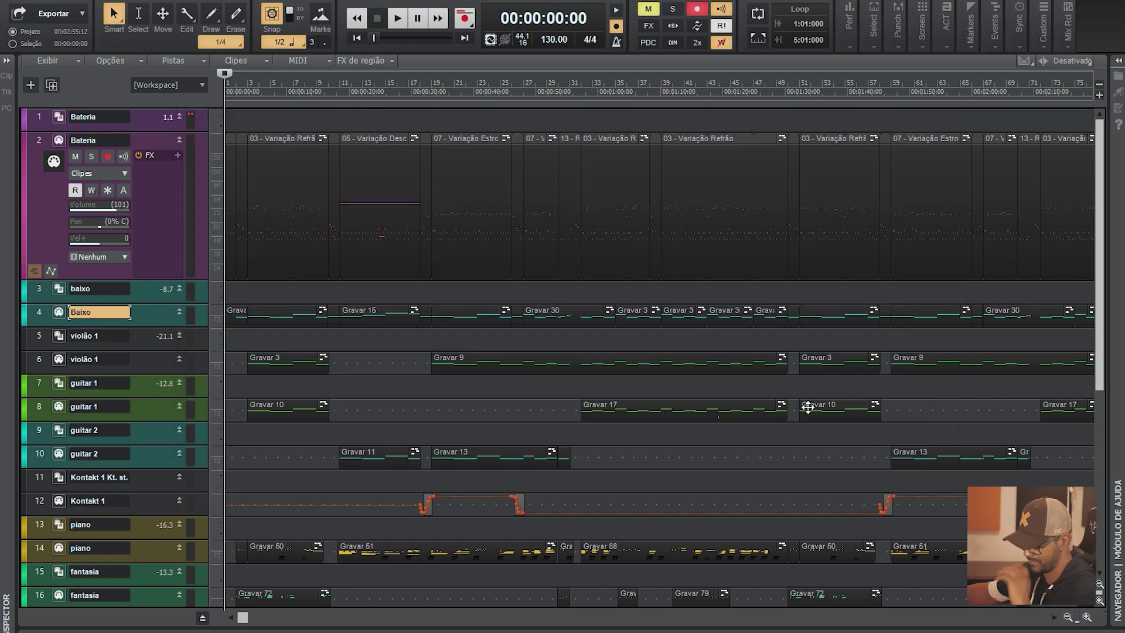
Step: Solo the Bateria MIDI track and enlarge its height to reveal all its routing controls
left_click(1067, 618)
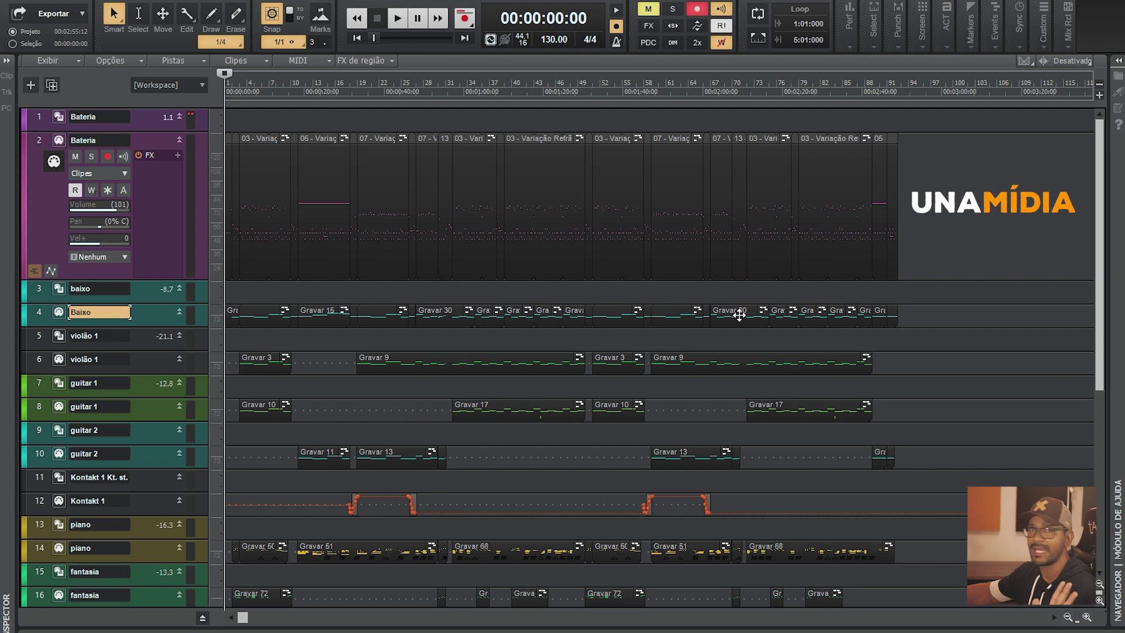
left_click(90, 157)
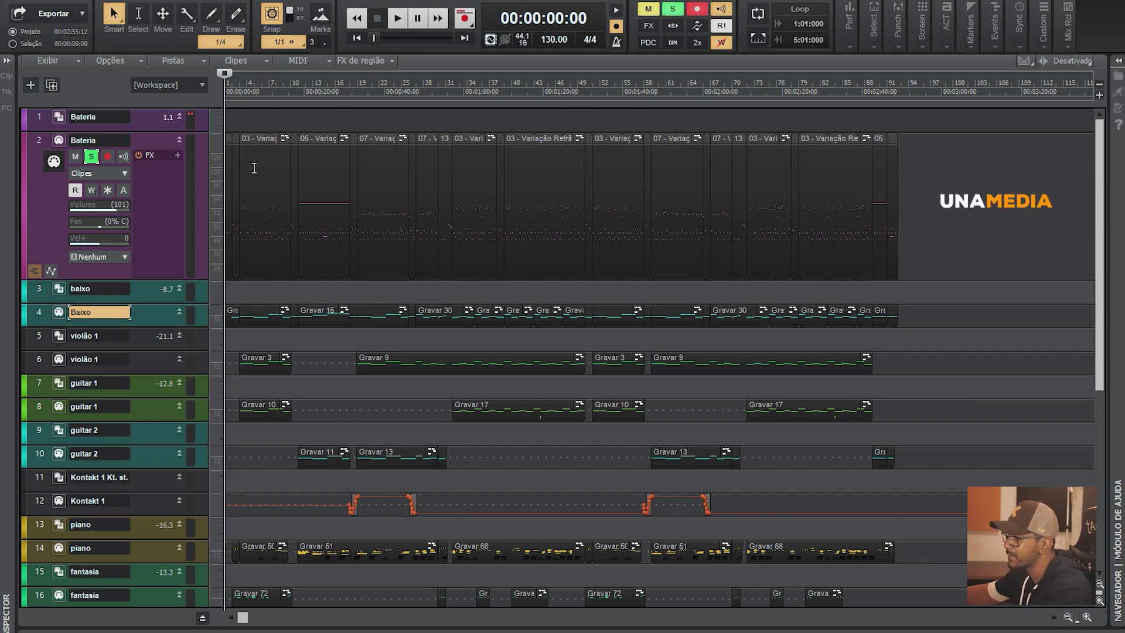
left_click_drag(201, 279, 202, 400)
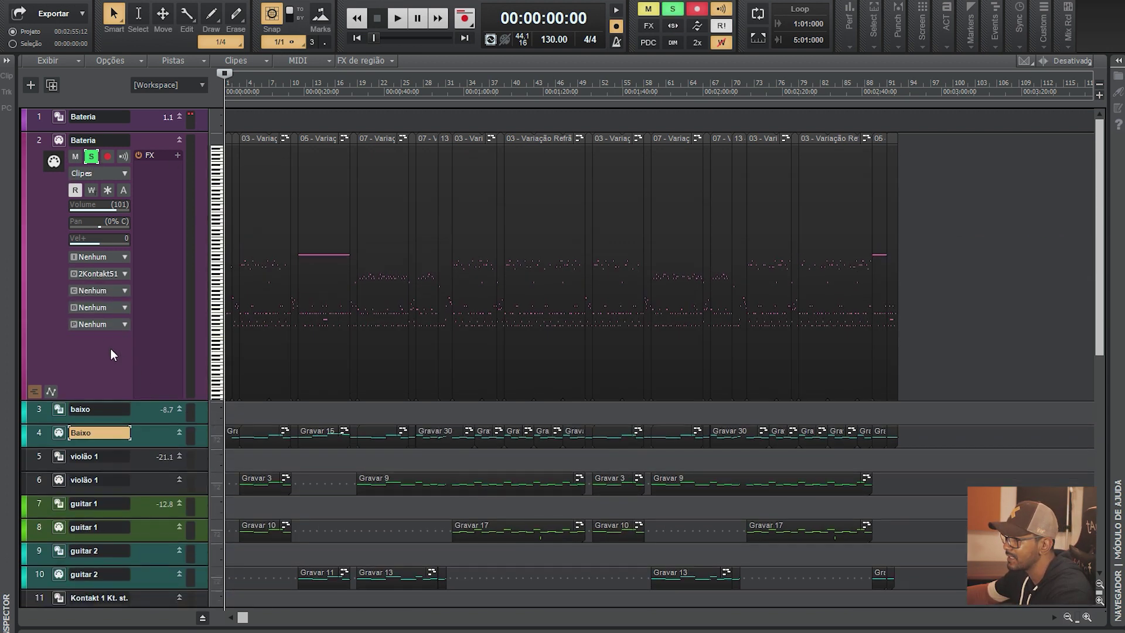
Step: Open the Kontakt 5 1 instrument used by the Bateria track and look through the drum parts in its multi rack
left_click(99, 273)
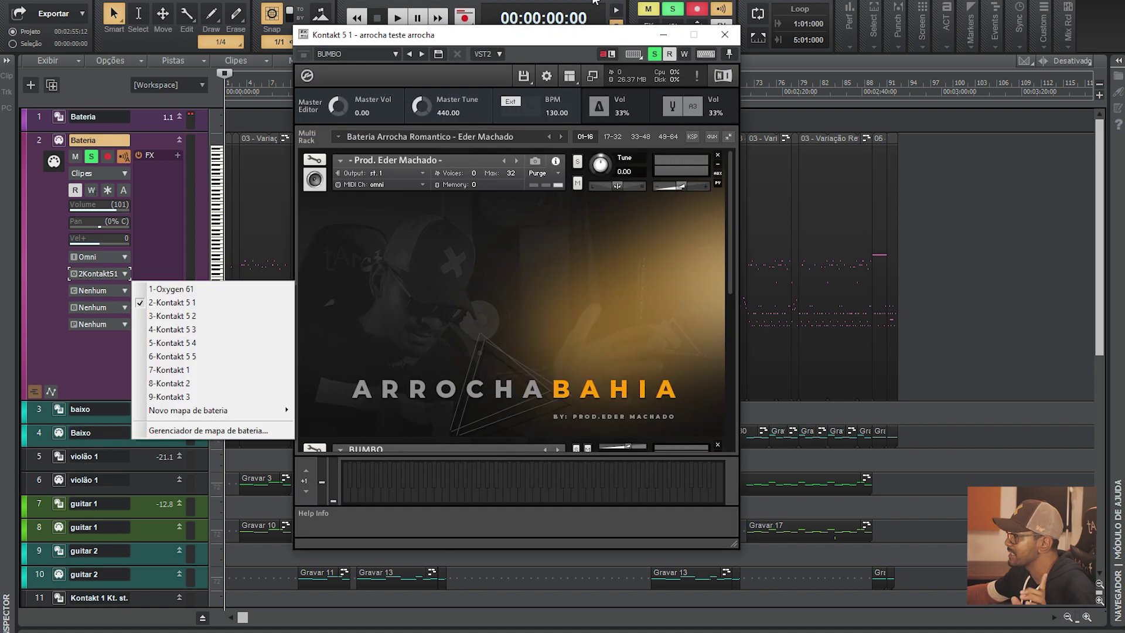
left_click(676, 268)
left_click_drag(730, 217, 747, 319)
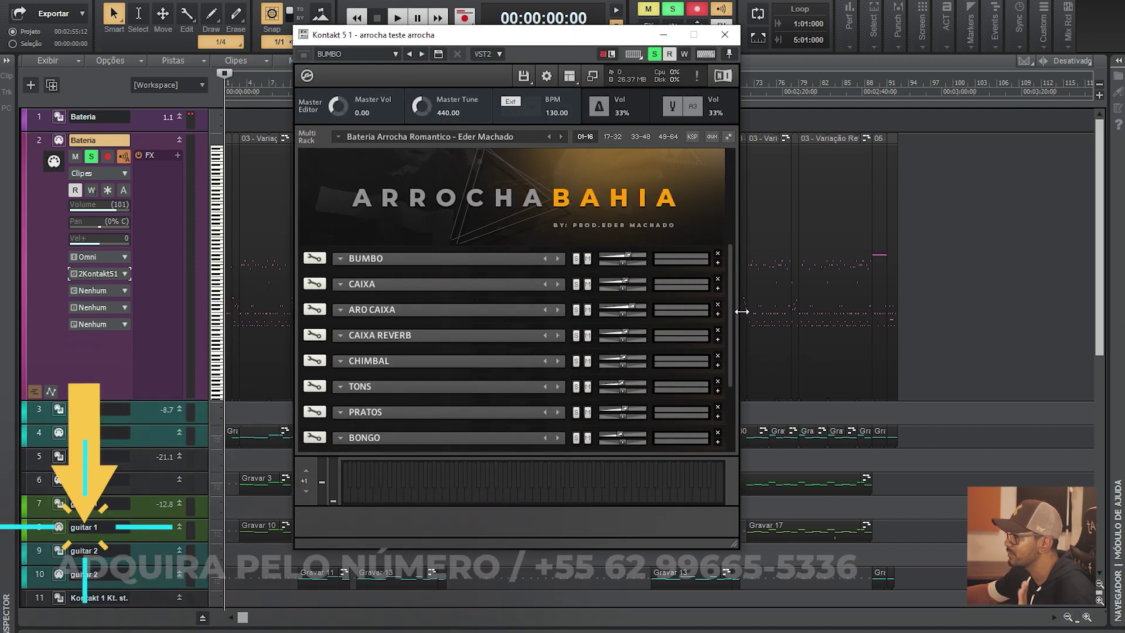
left_click_drag(728, 276, 742, 322)
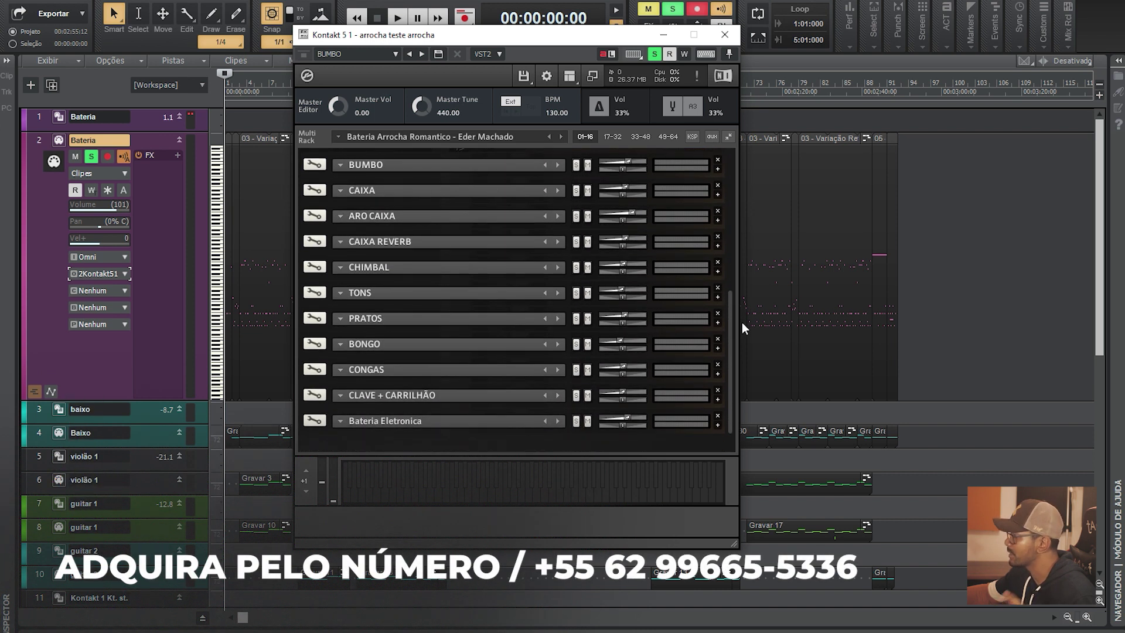
left_click_drag(741, 323, 743, 316)
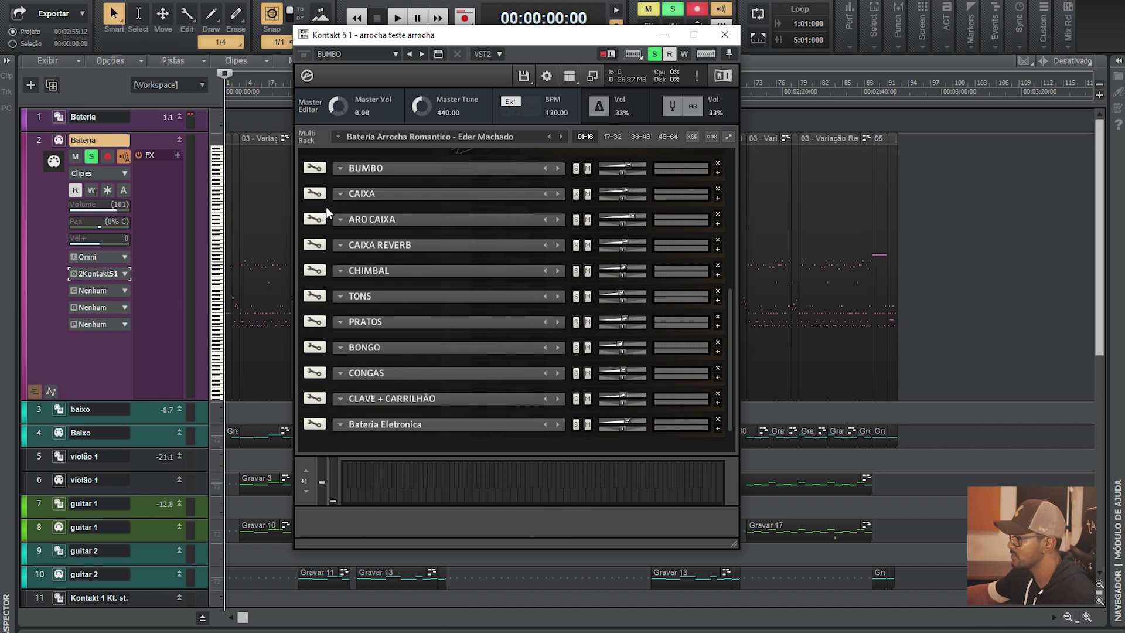
Step: Play the soloed drums from the start with the Kontakt 5 1 window moved aside, checking the drum parts' meters, and stop playback
left_click(161, 144)
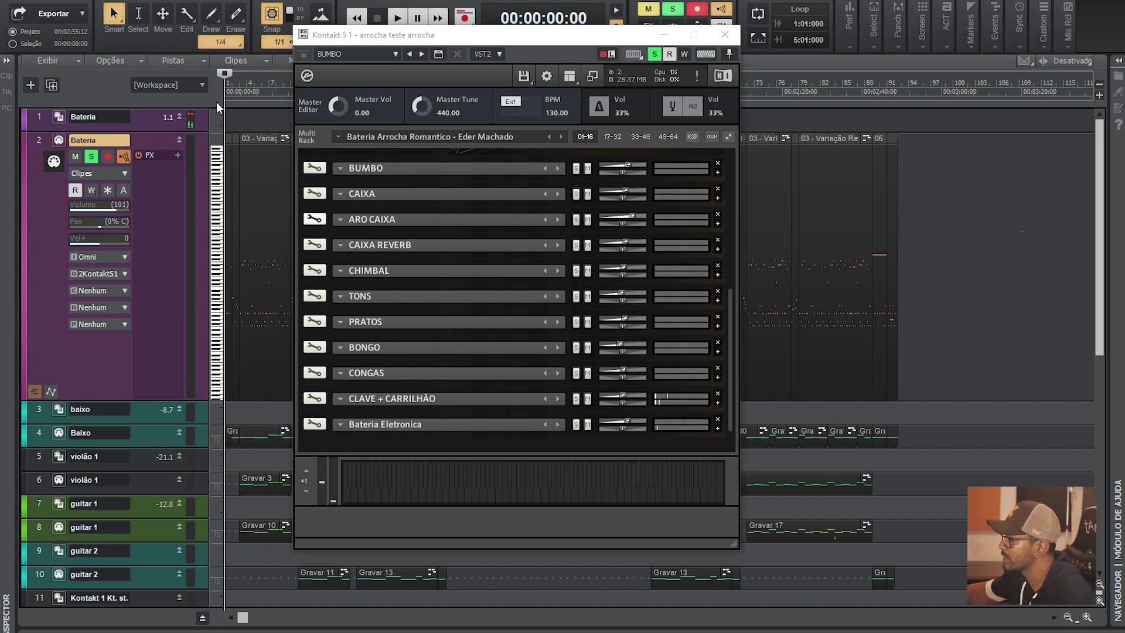
key("space")
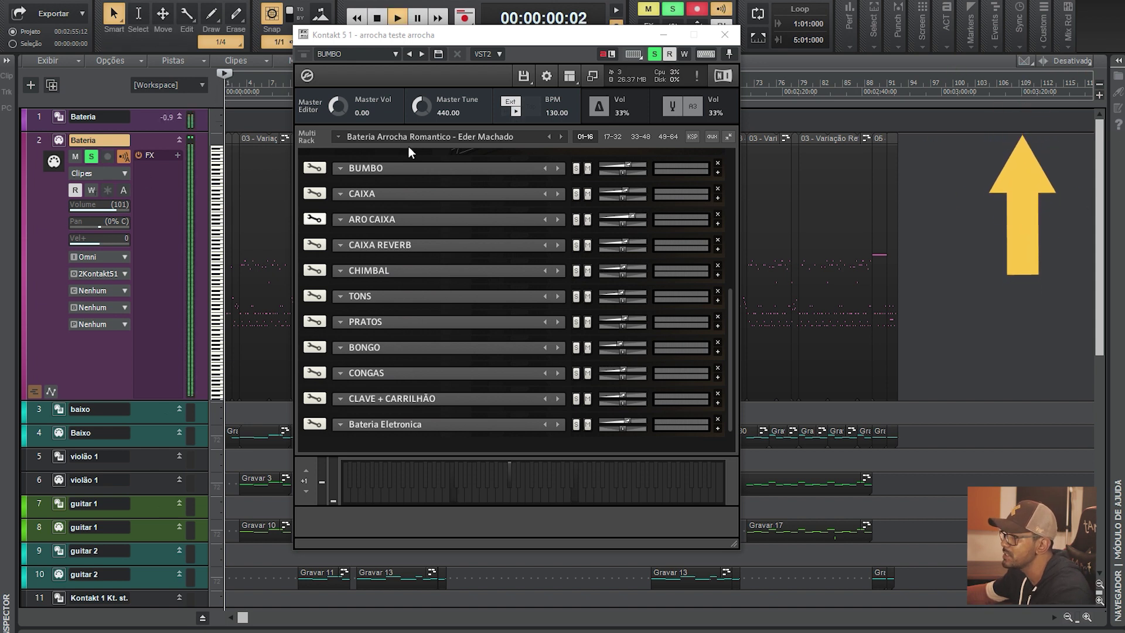
left_click(724, 36)
left_click(107, 273)
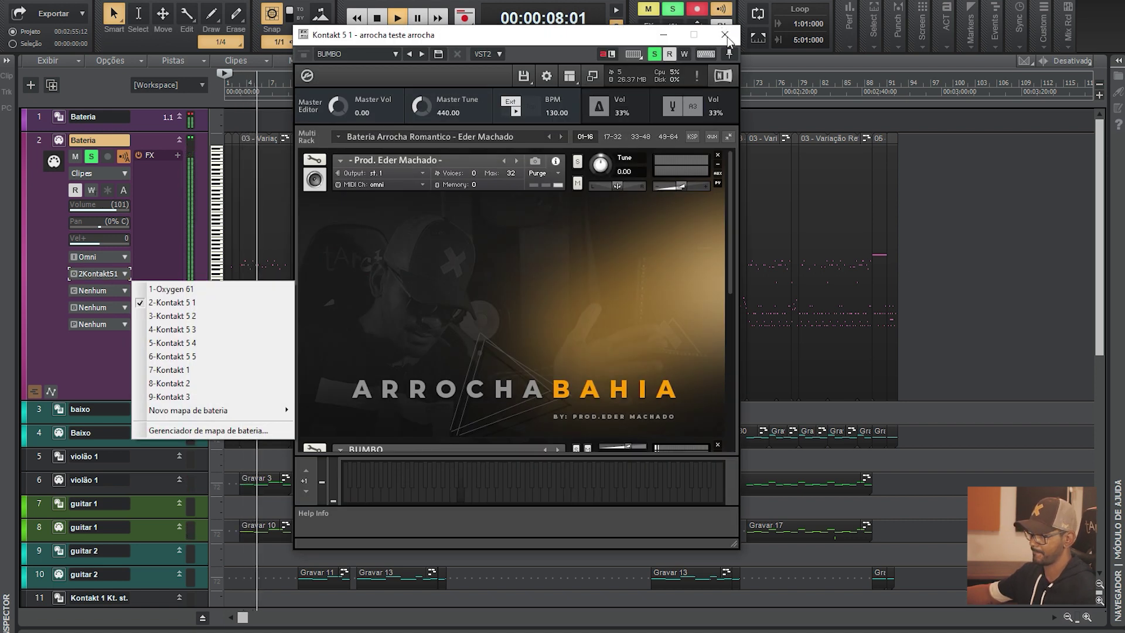
left_click_drag(614, 38, 828, 57)
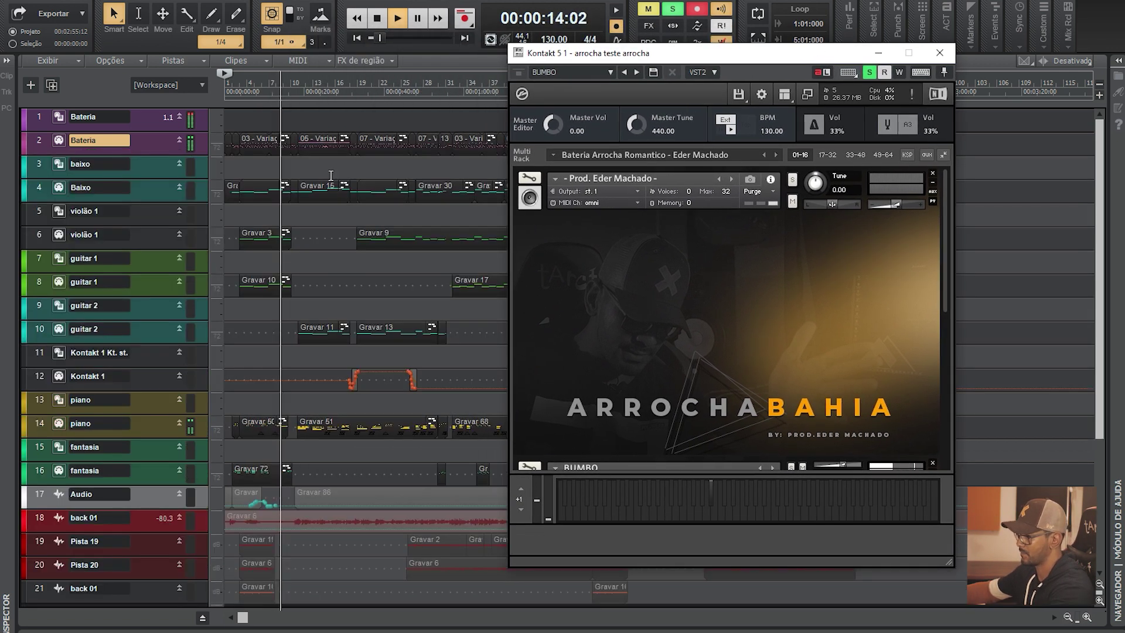
left_click_drag(198, 156, 198, 228)
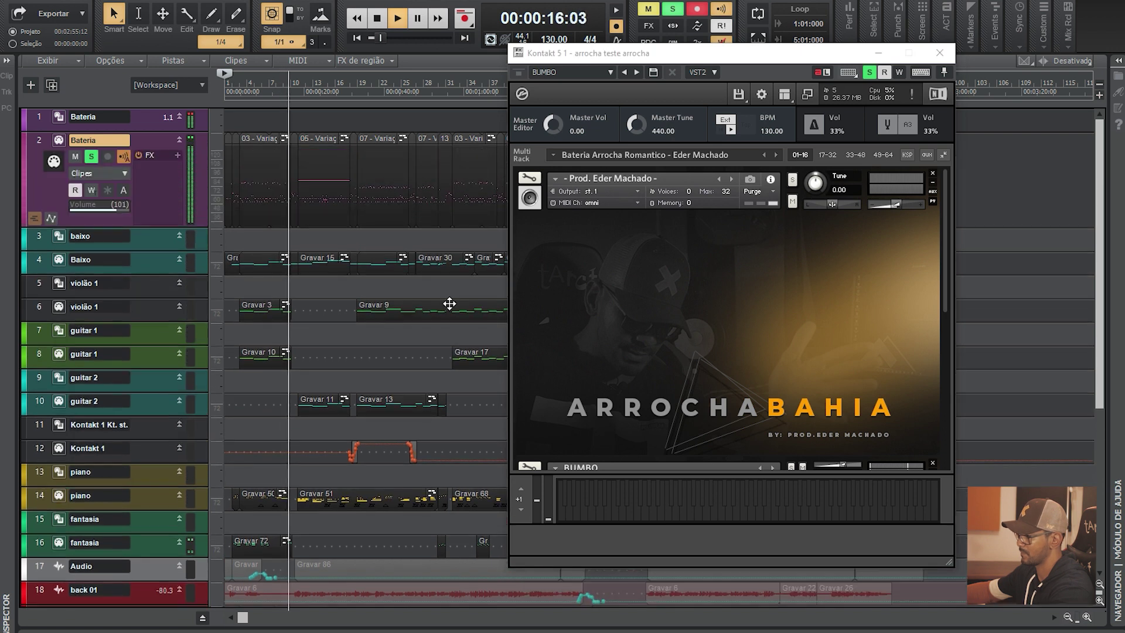
left_click_drag(946, 242, 947, 340)
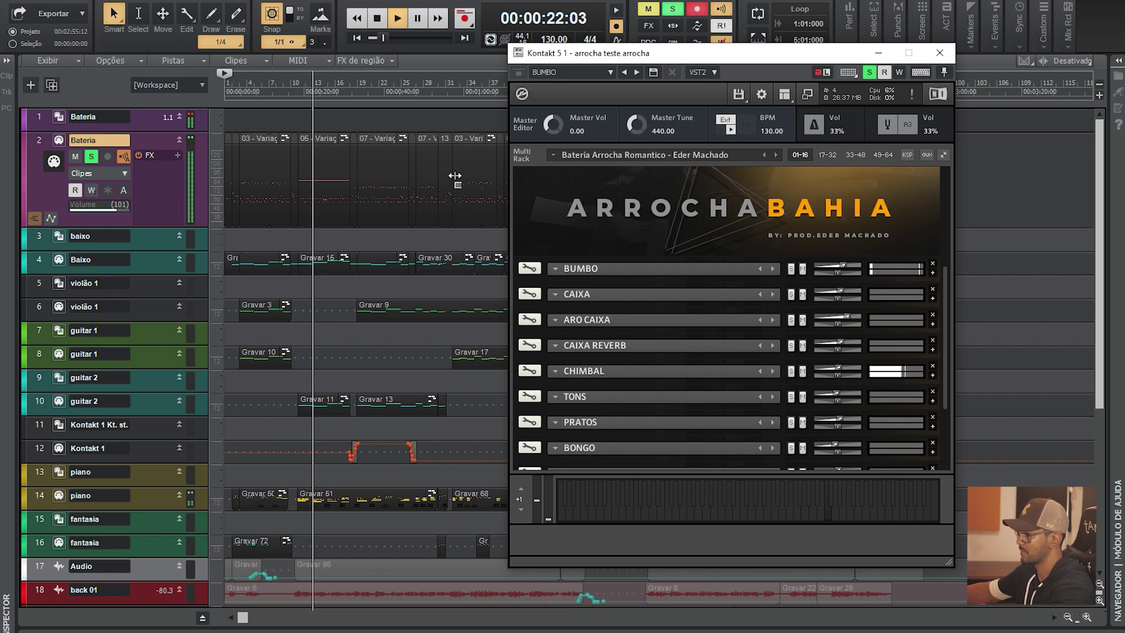
key("space")
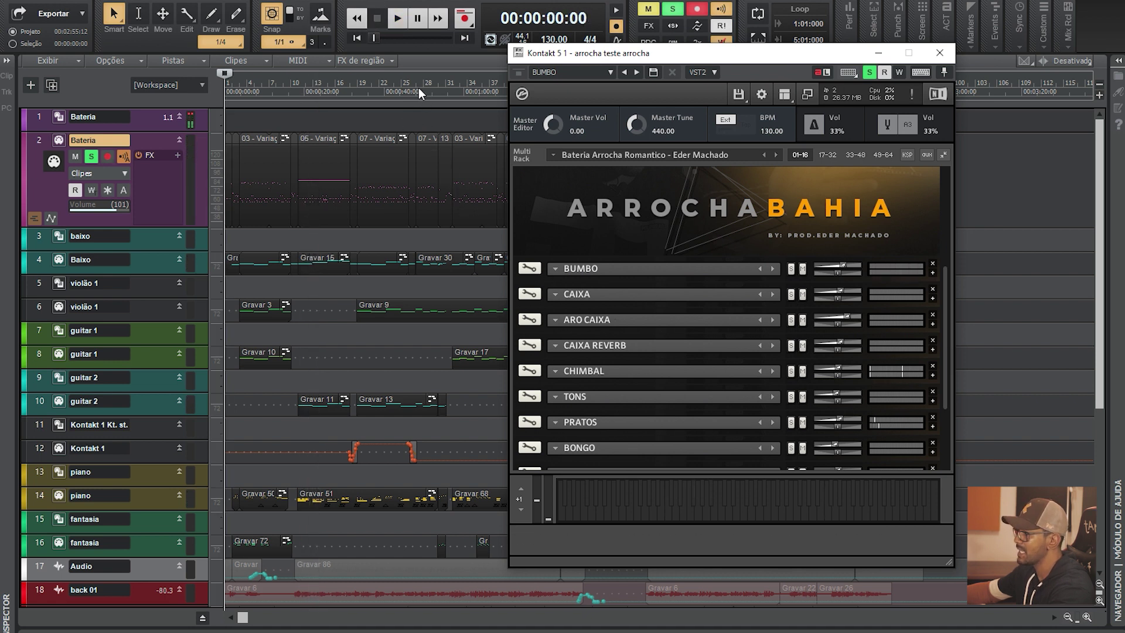
Step: Listen to the soloed drums from about 00:00:51:21 on the timeline, and stop playback
left_click(433, 82)
key("space")
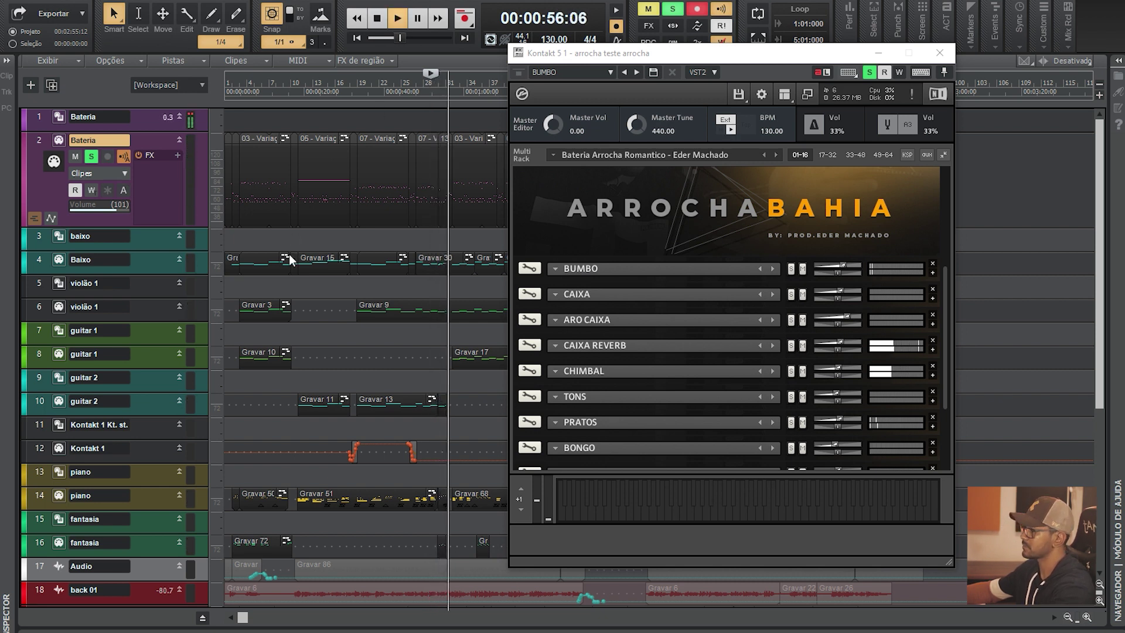
key("space")
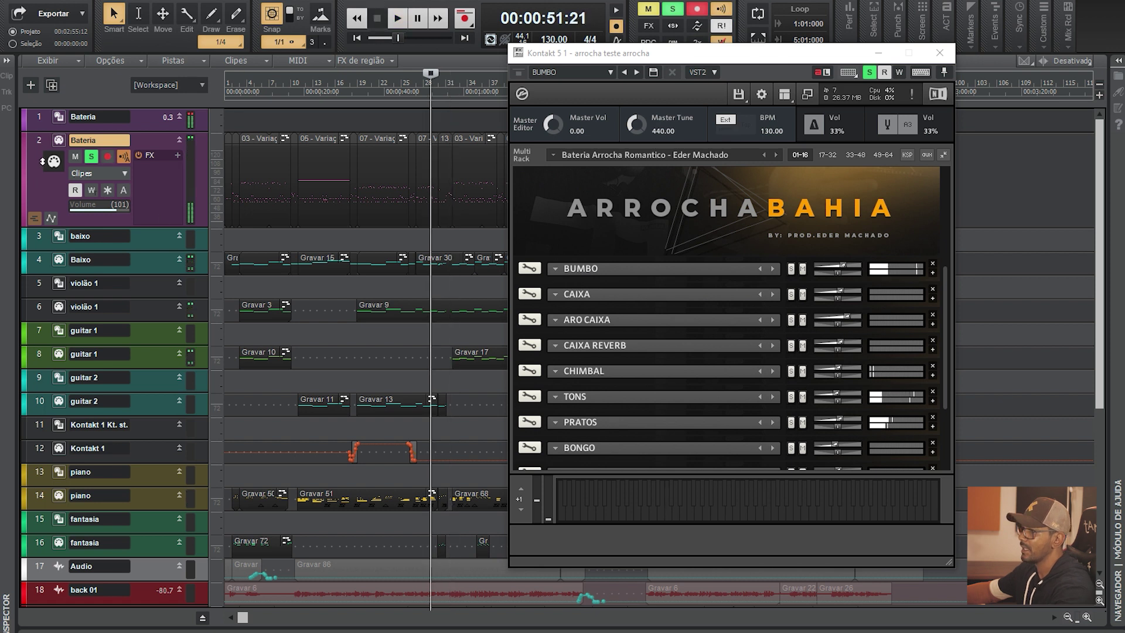
Step: Unsolo the Bateria MIDI track and play the full arrangement from the start of the project, and stop playback
left_click(91, 156)
left_click(226, 83)
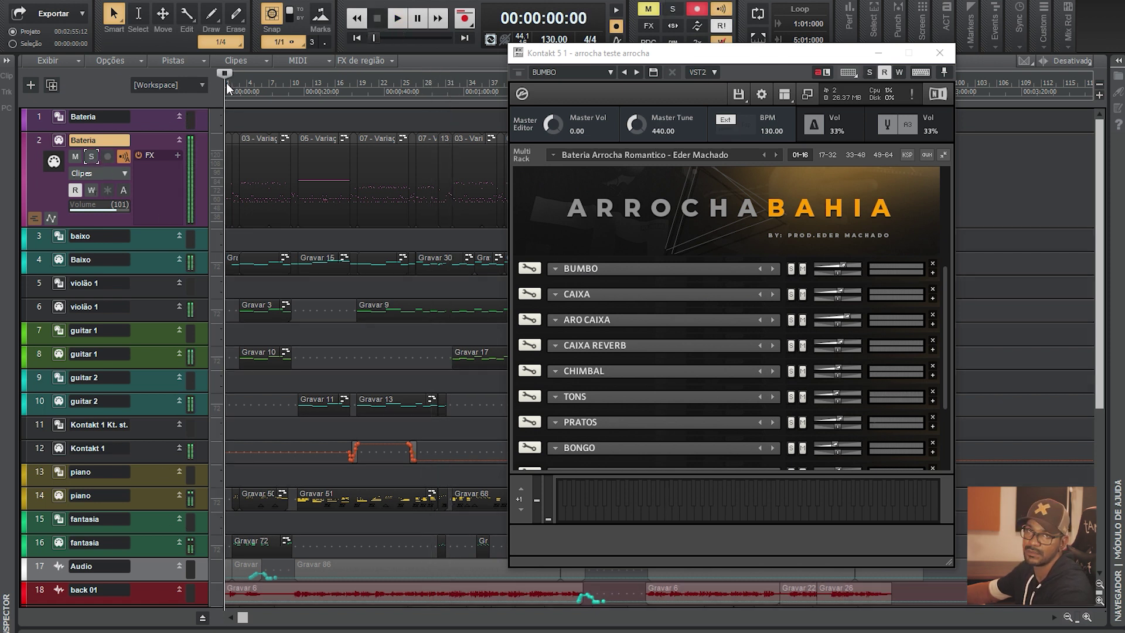
key("space")
left_click(226, 82)
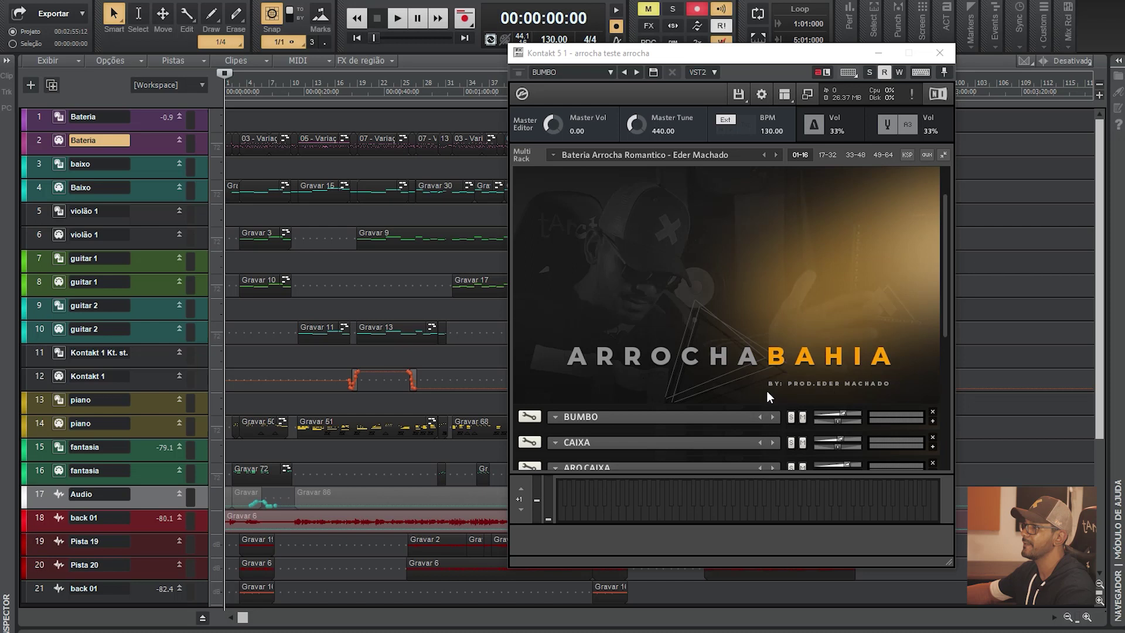
key("space")
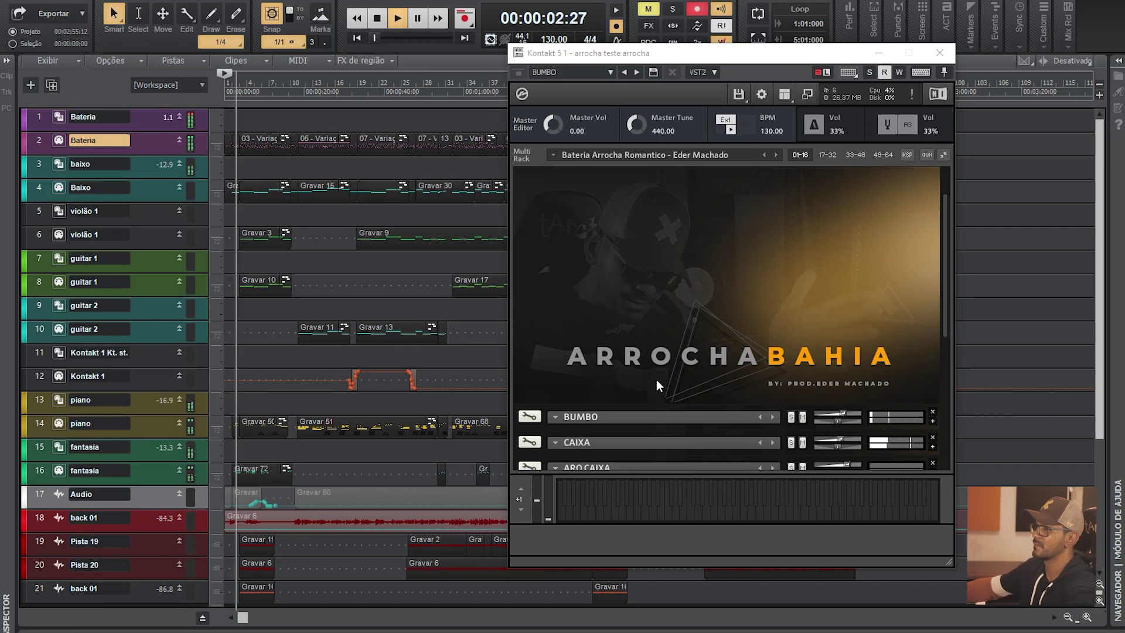
left_click(142, 331)
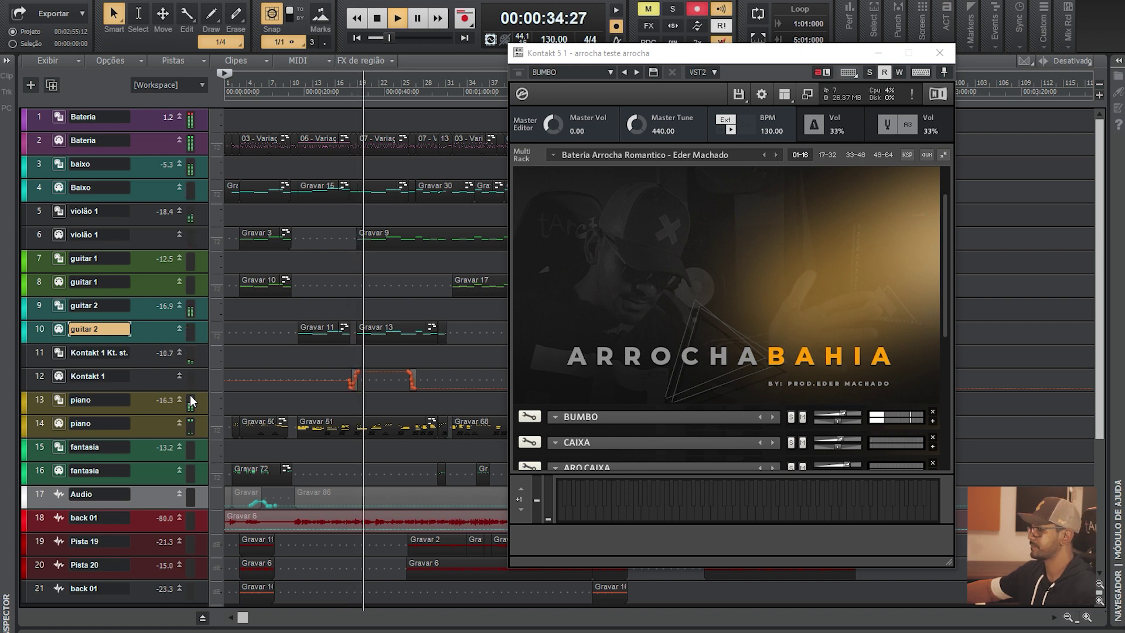
key("space")
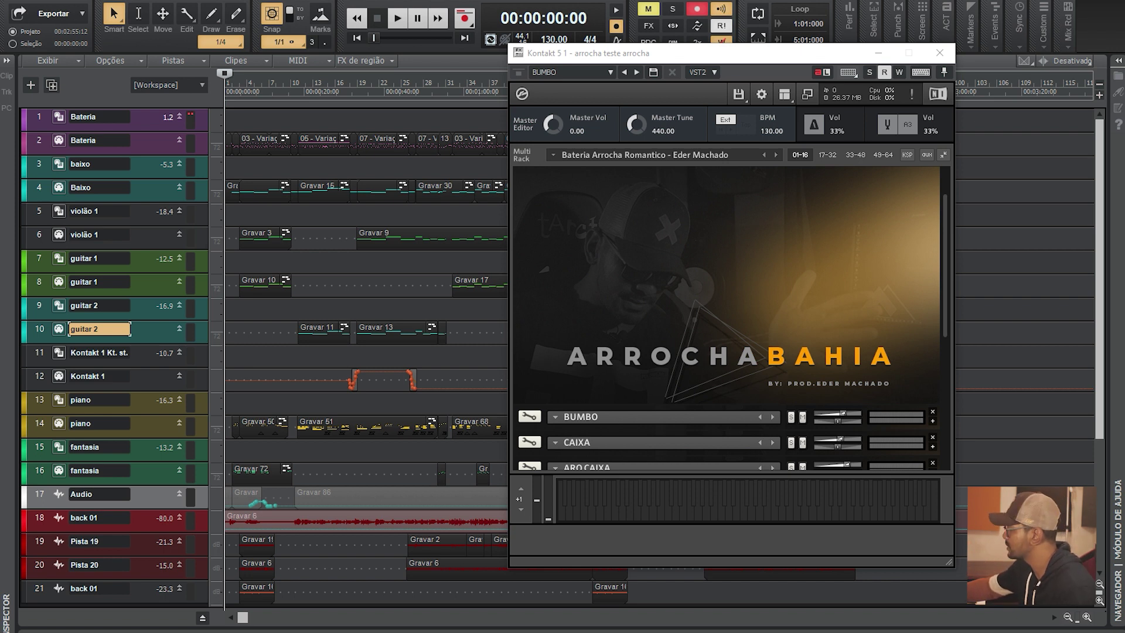
Step: Open the Library - Arrocha Romântico folder inside PROGRAMAS STUDIO on drive E: in a windowed File Explorer
key("super+e")
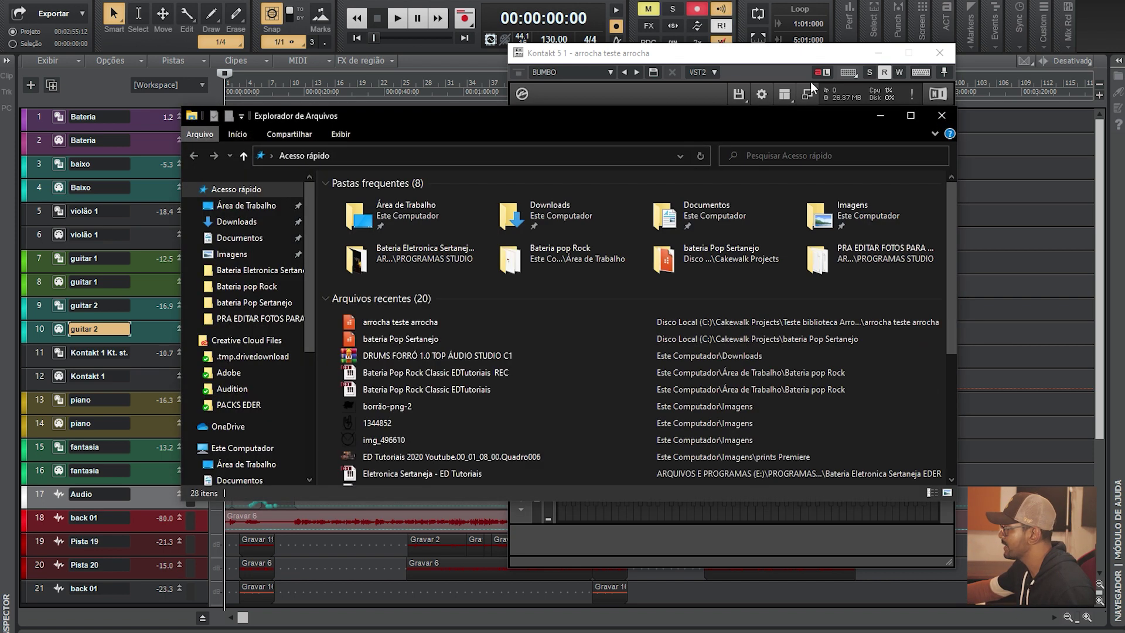
left_click_drag(461, 122, 468, 87)
double_click(469, 87)
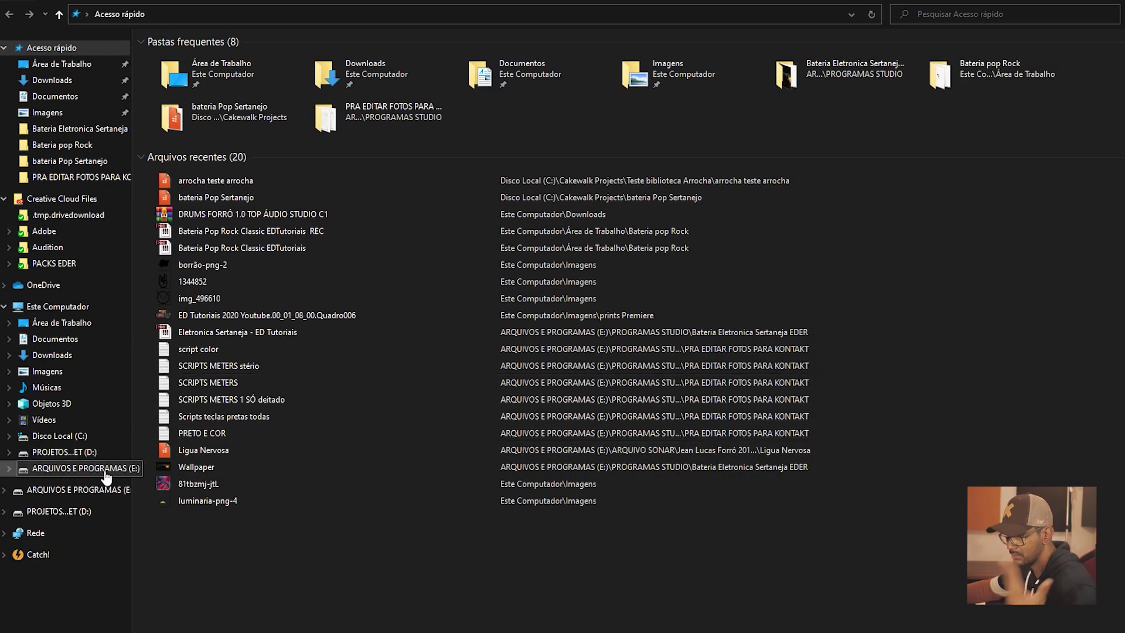
left_click(73, 468)
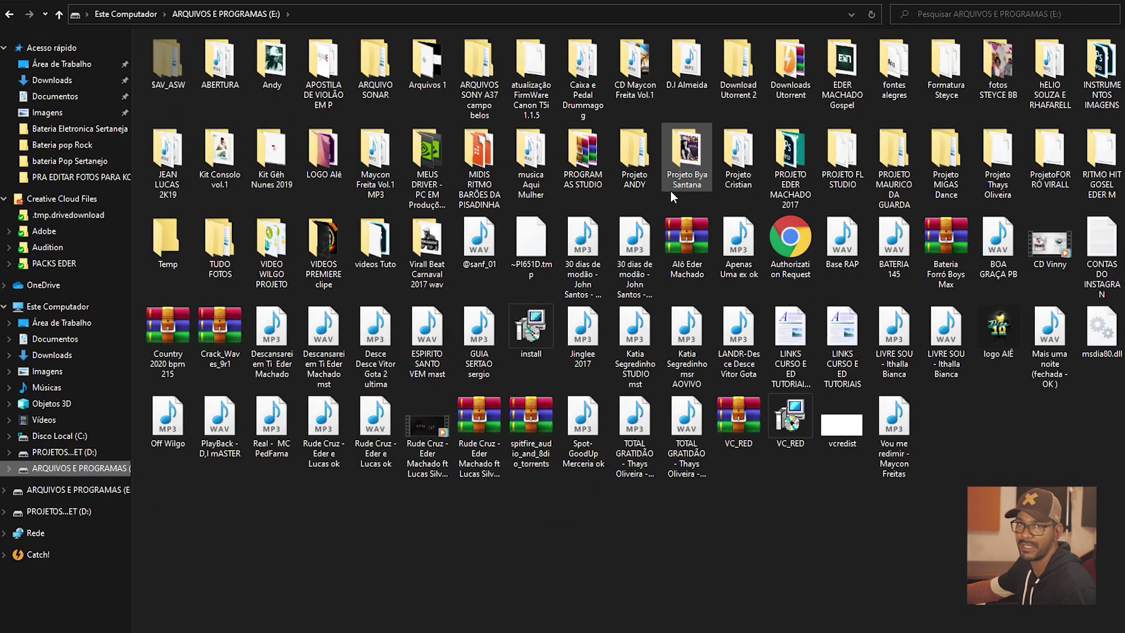
double_click(583, 157)
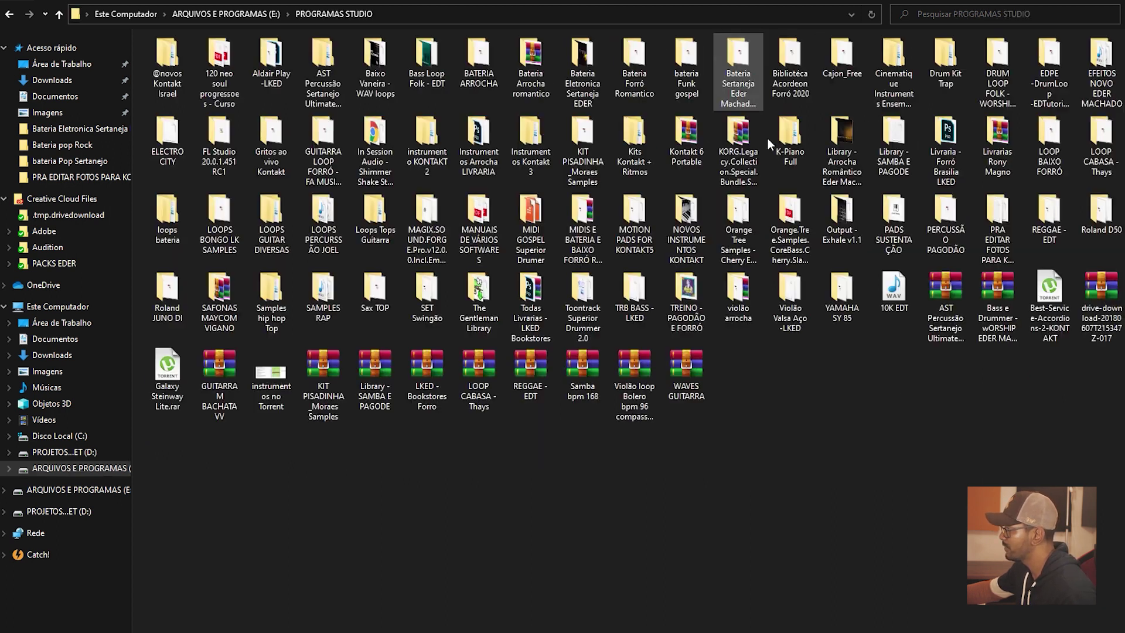
double_click(842, 146)
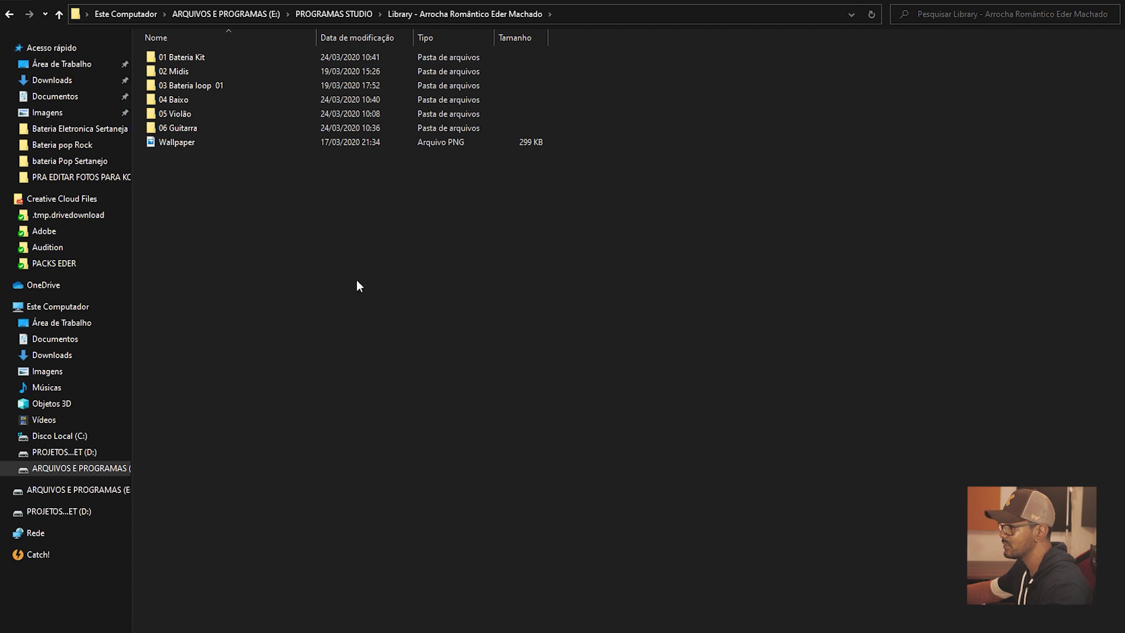
key("F11")
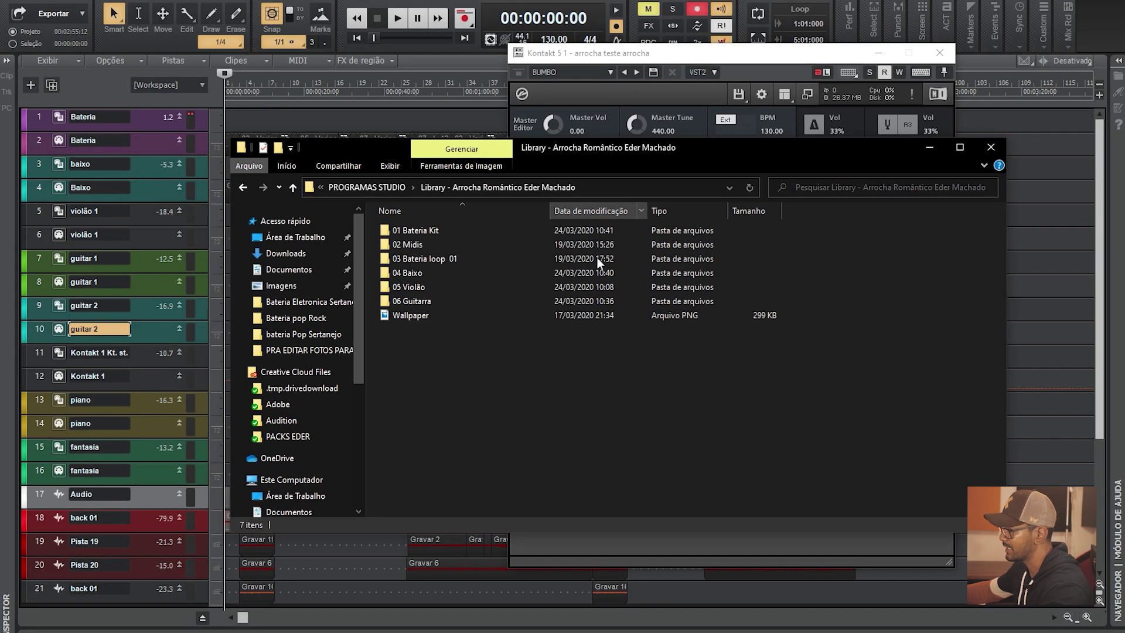
Step: Look through the 01 Bateria Kit and 02 Midis folders, highlighting all the MIDI files, and return to the library folder
double_click(402, 233)
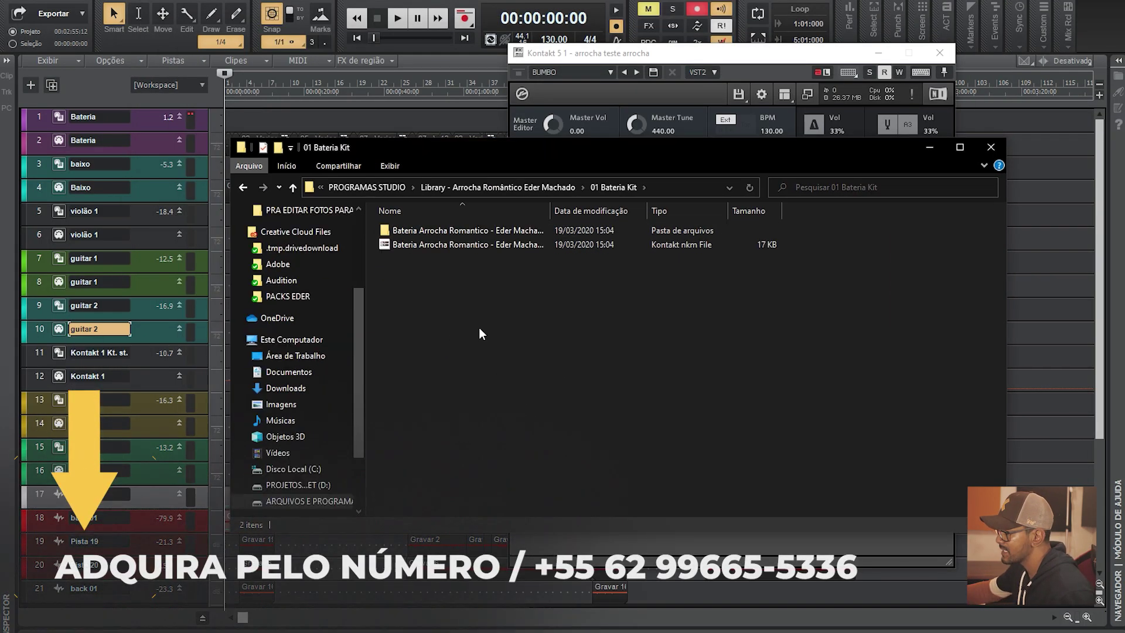
key("alt+Left")
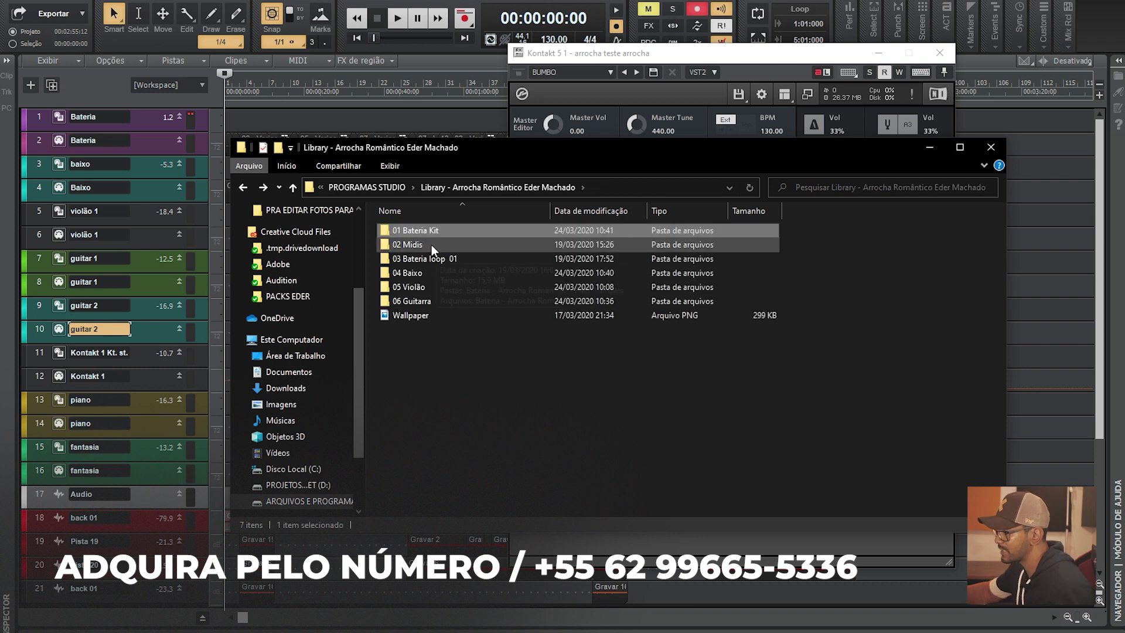
left_click(431, 245)
double_click(431, 244)
left_click_drag(490, 458, 490, 218)
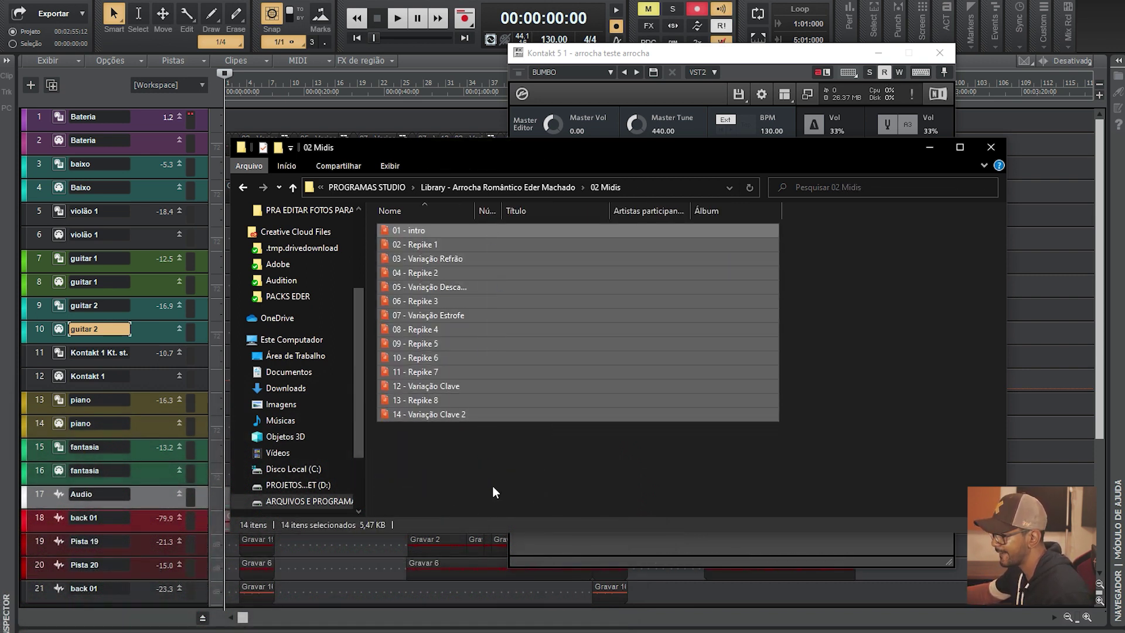
left_click(535, 460)
key("alt+Left")
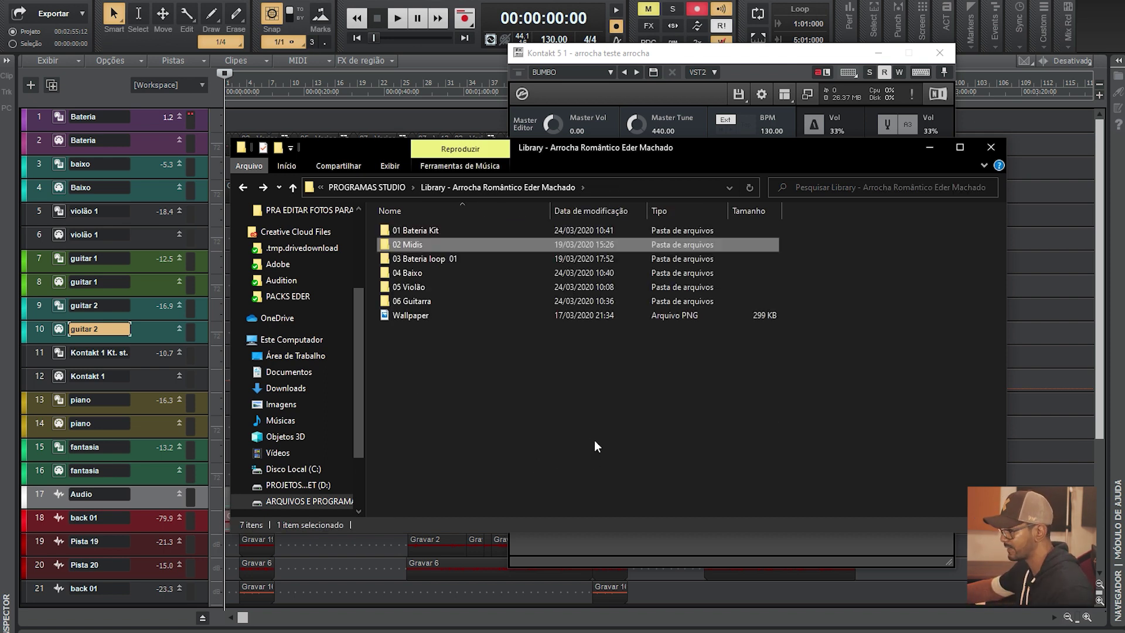
Step: Open the Bateria - Arrocha Romantico instrument from the 03 Bateria loop 01 folder in standalone Kontakt 5 and show its artwork
double_click(417, 261)
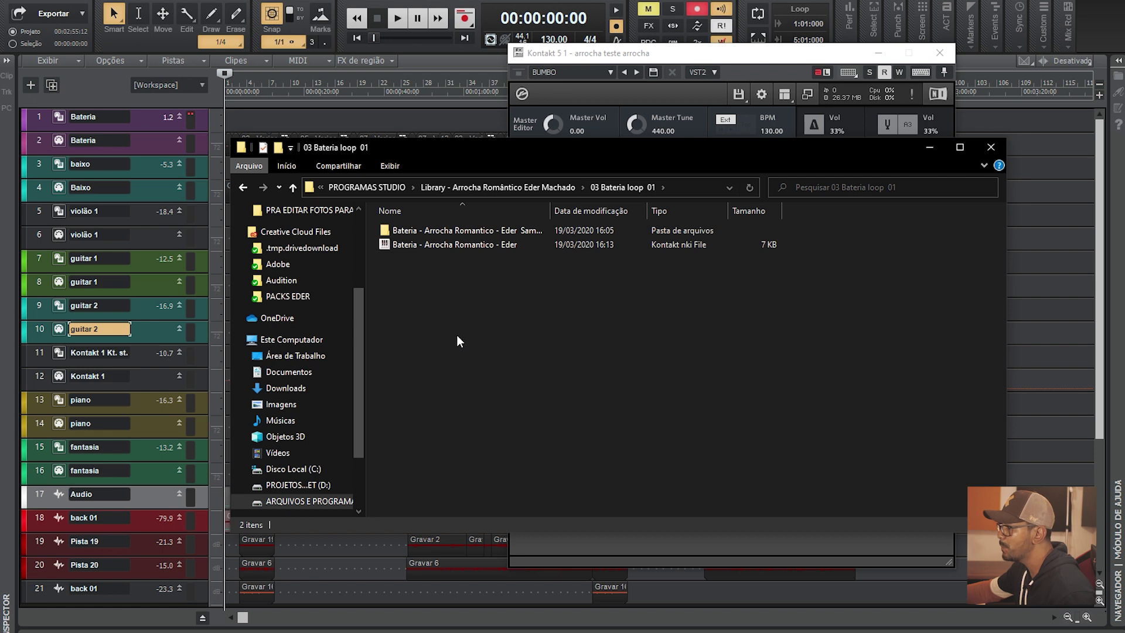
double_click(463, 244)
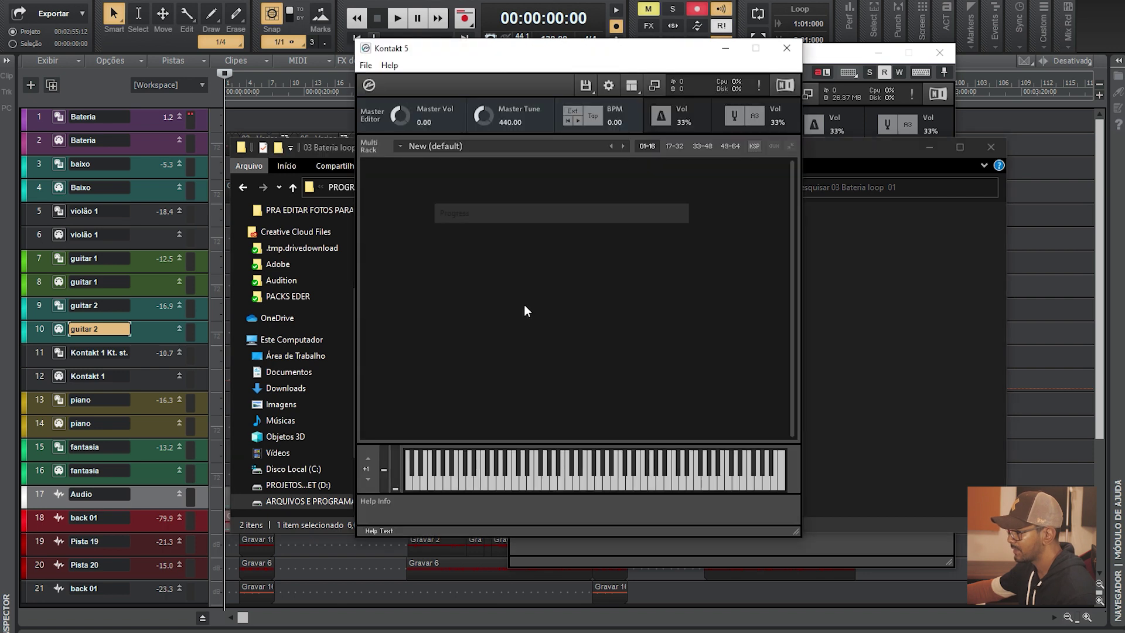
mouse_move(794, 187)
left_mouse_down()
mouse_move(791, 251)
mouse_move(797, 206)
left_mouse_up()
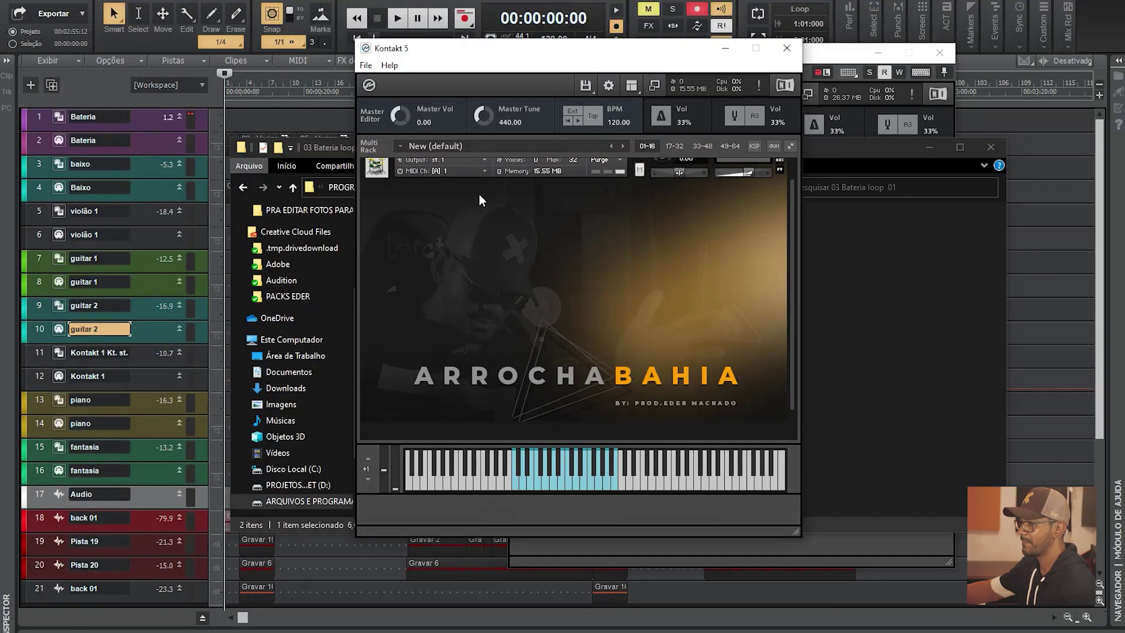
Step: Audition several drum loops on the blue keys of the Kontakt 5 keyboard, and close the standalone Kontakt 5 window
left_click(515, 487)
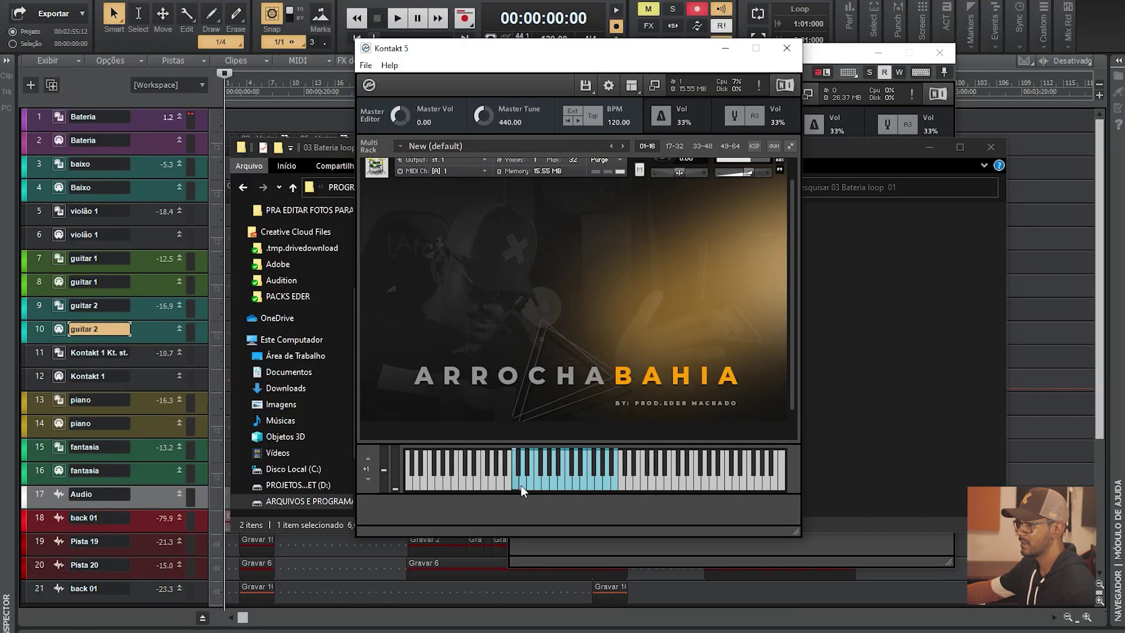
left_click(562, 482)
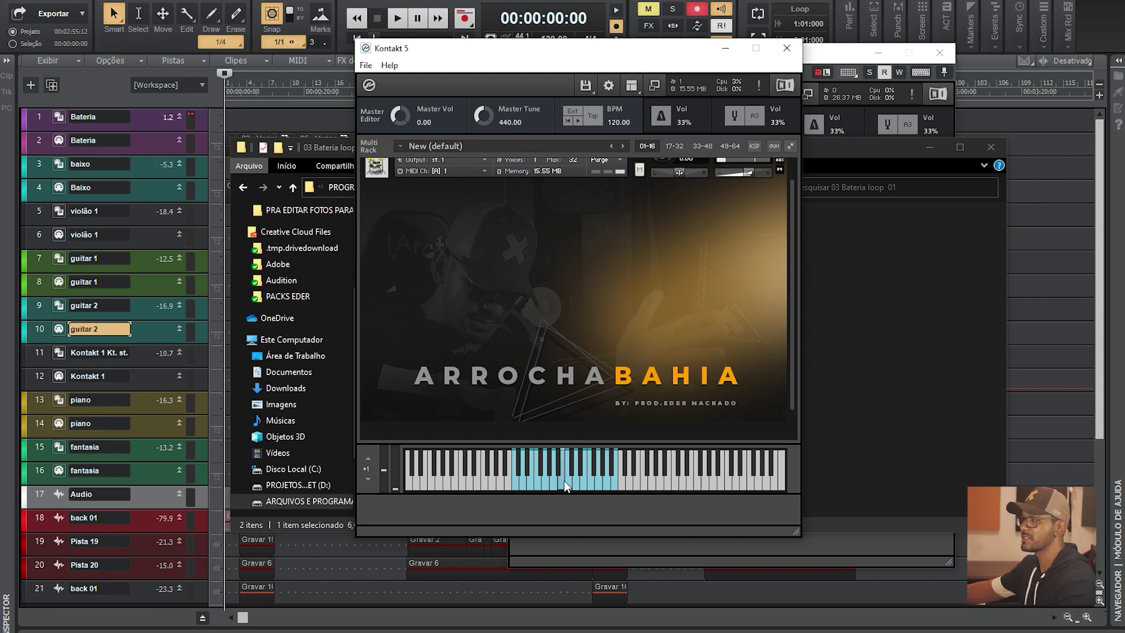
left_click(571, 480)
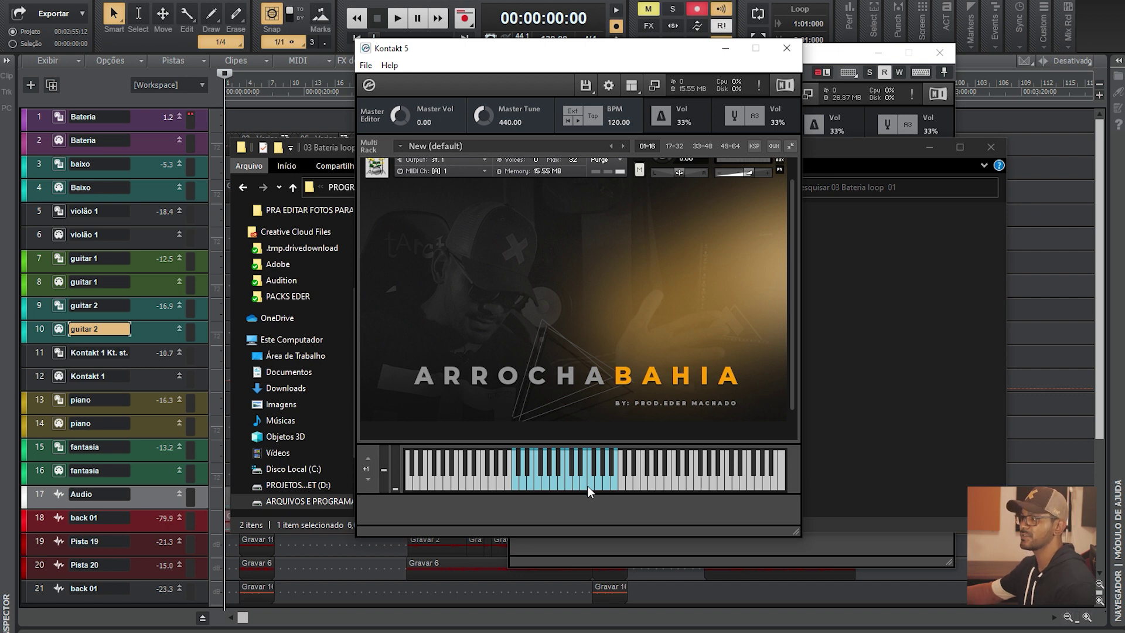
left_click(581, 485)
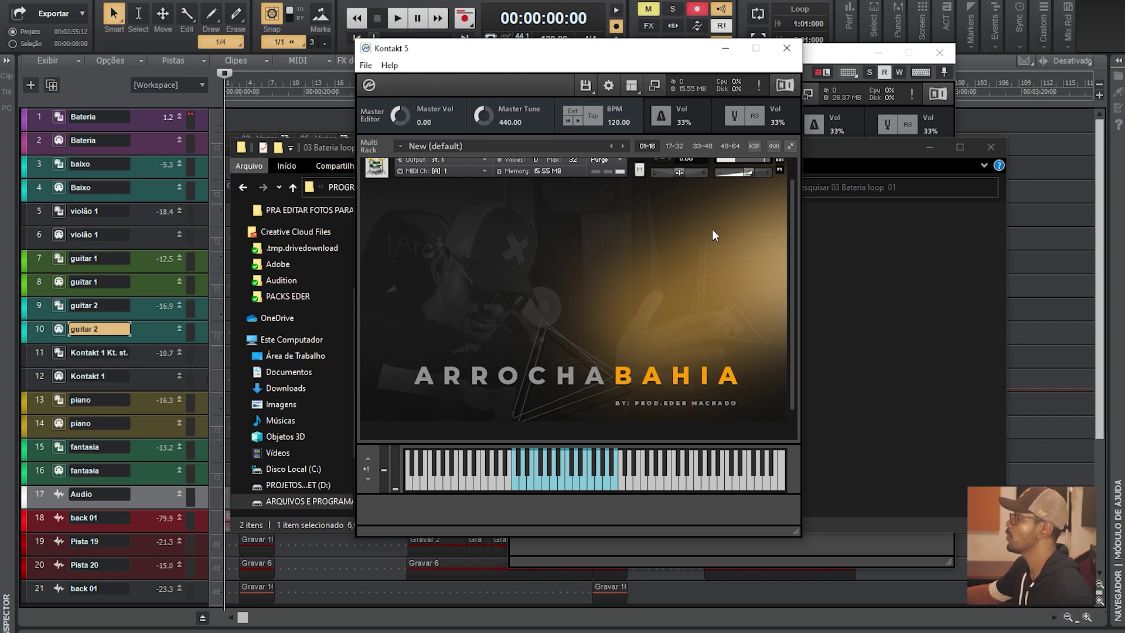
left_click(786, 48)
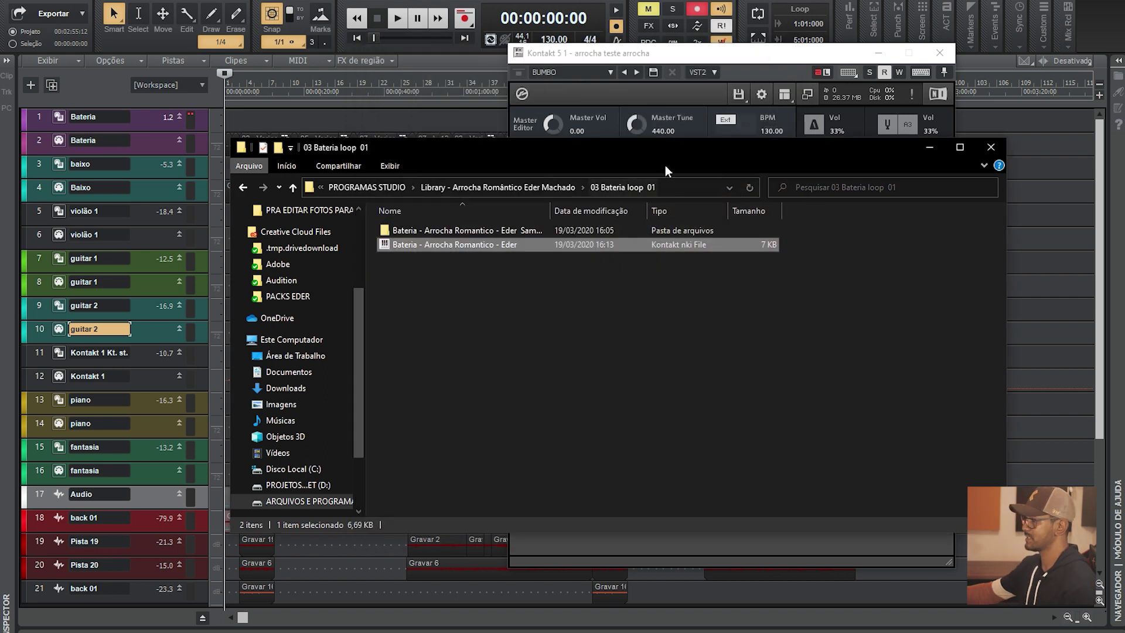
Step: Look through the contents of the library's 04 Baixo, 05 Violão and 06 Guitarra folders in turn
key("BackSpace")
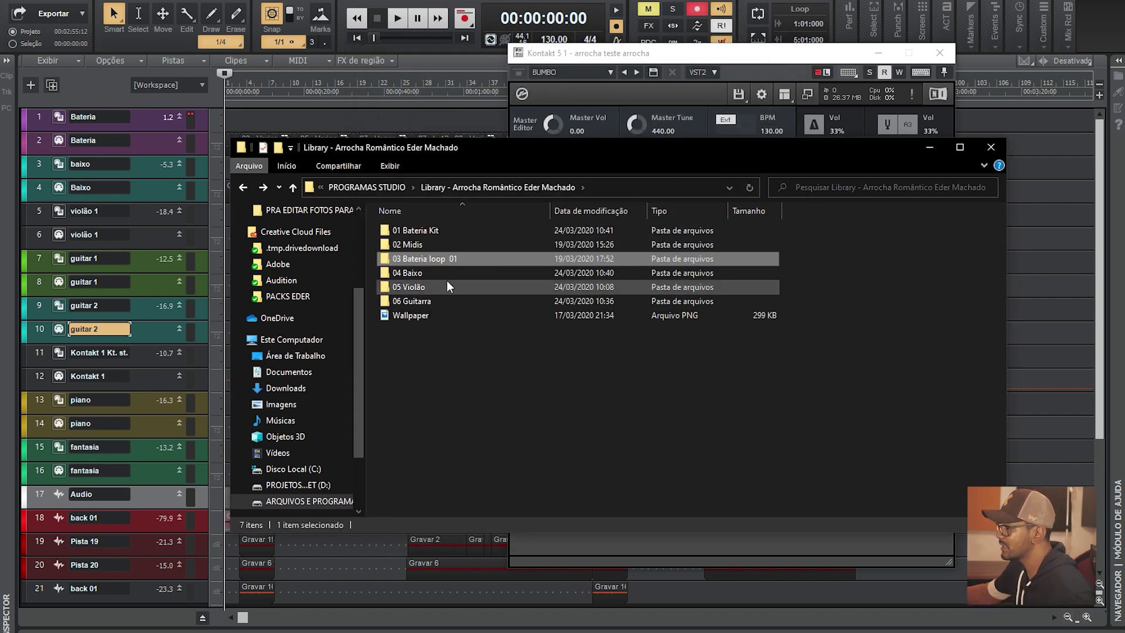
double_click(410, 273)
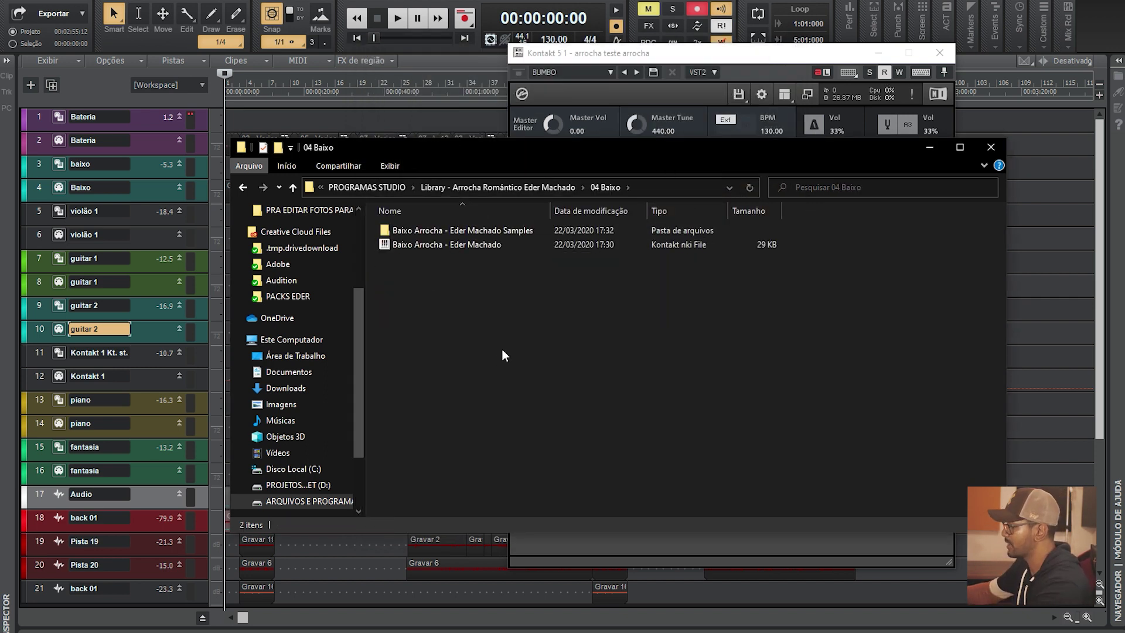
key("BackSpace")
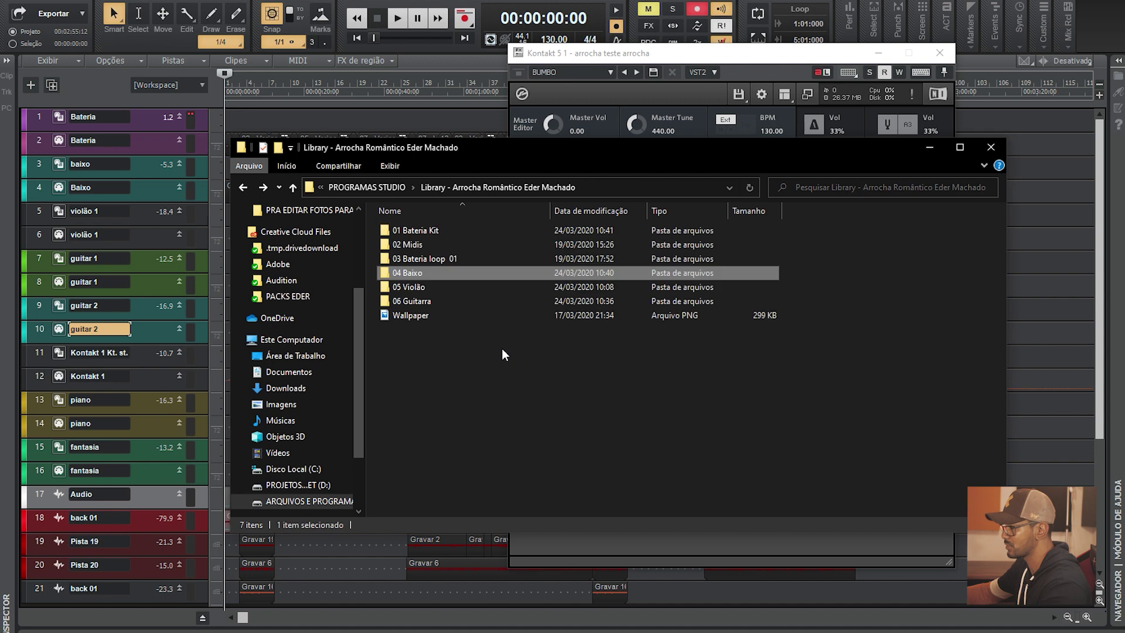
double_click(423, 290)
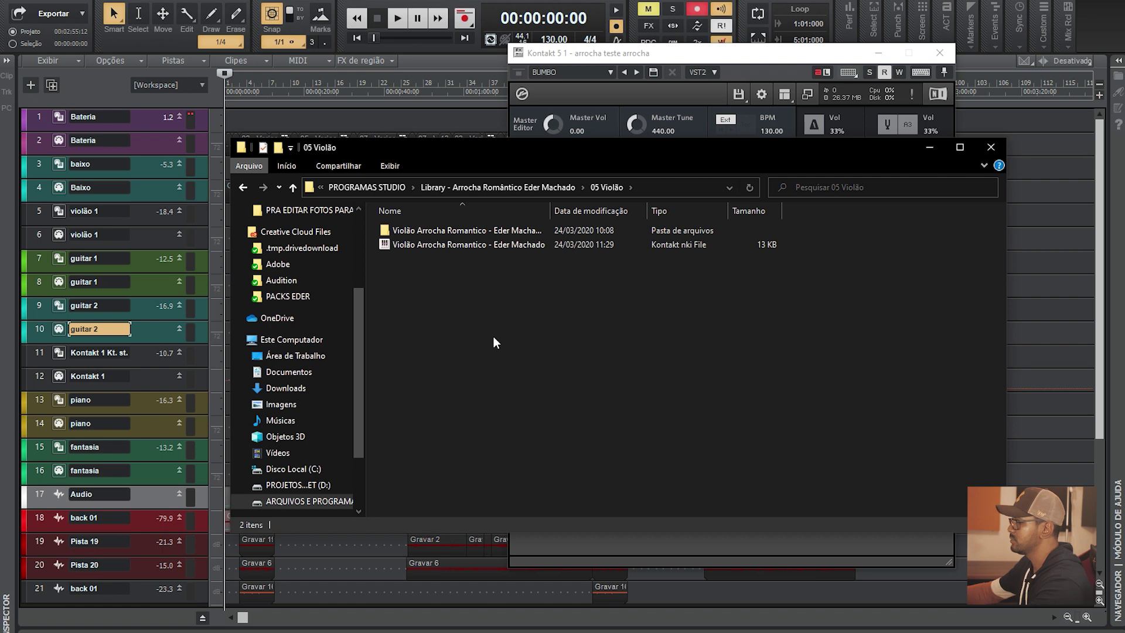
key("BackSpace")
double_click(427, 305)
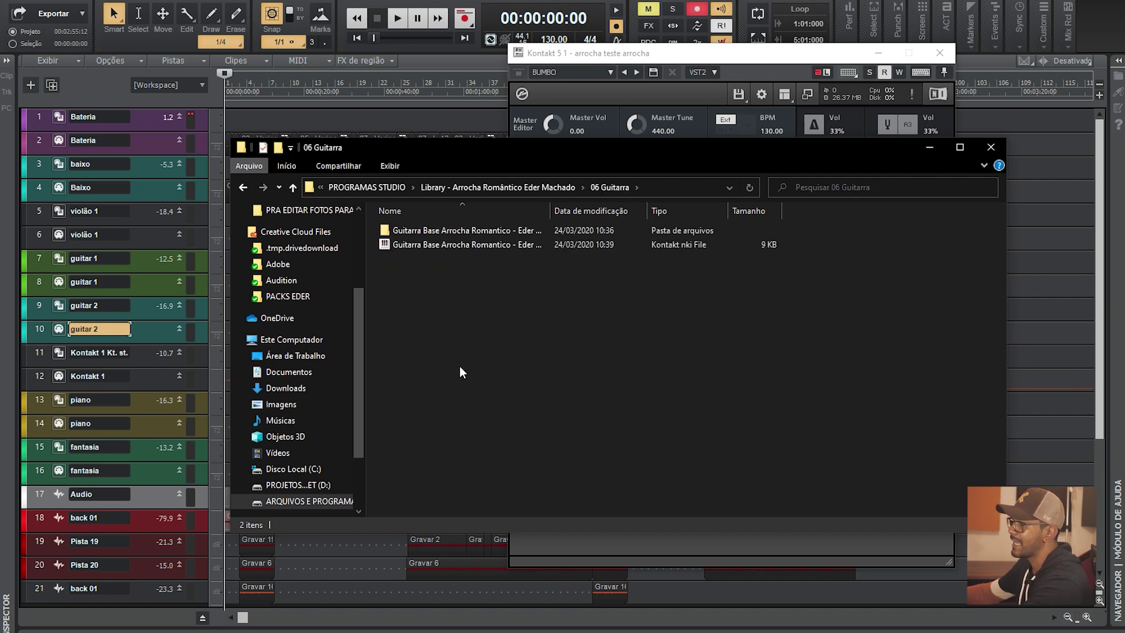